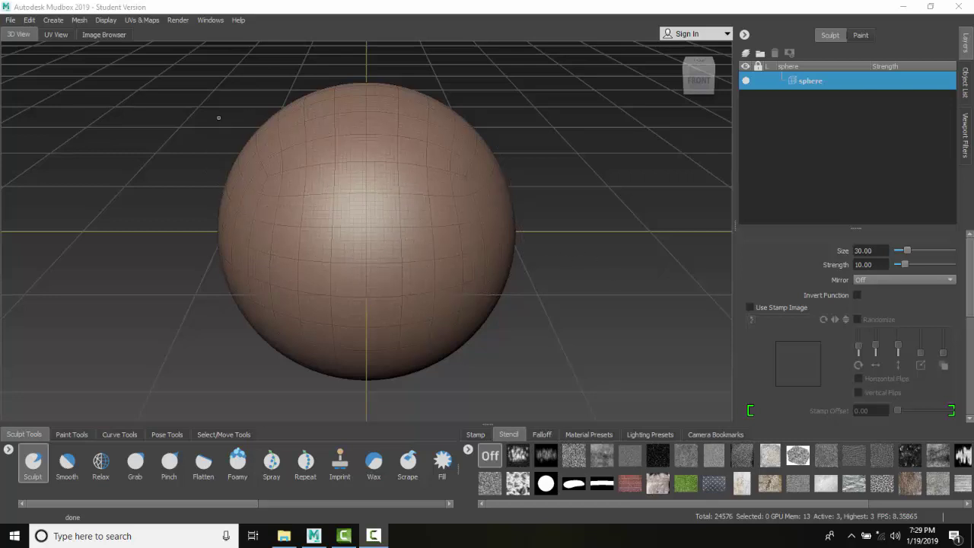
Step: Turn off the wireframe display on the sphere and activate the Paint Brush
{"action": "left_click", "coordinate": [100, 22]}
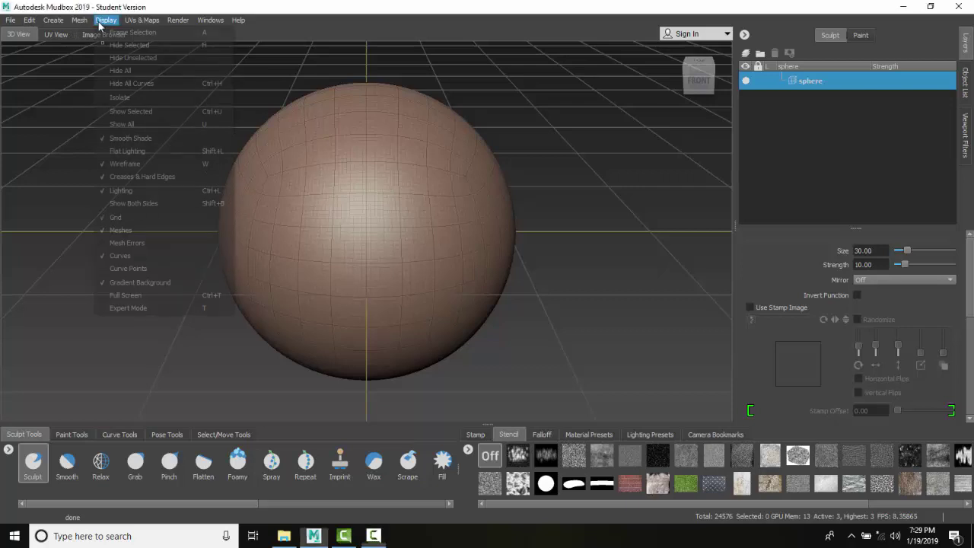
{"action": "left_click", "coordinate": [106, 164]}
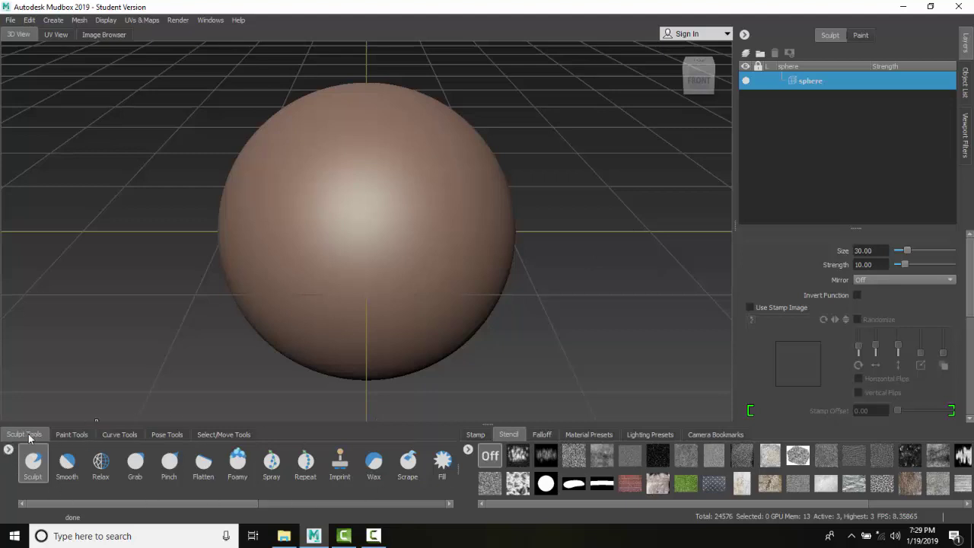
{"action": "left_click", "coordinate": [68, 435]}
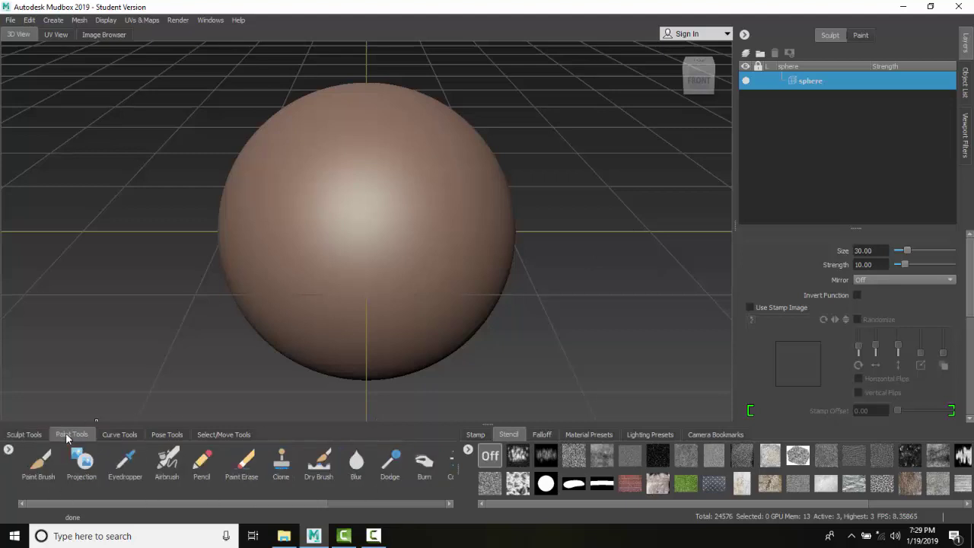
{"action": "left_click", "coordinate": [42, 465]}
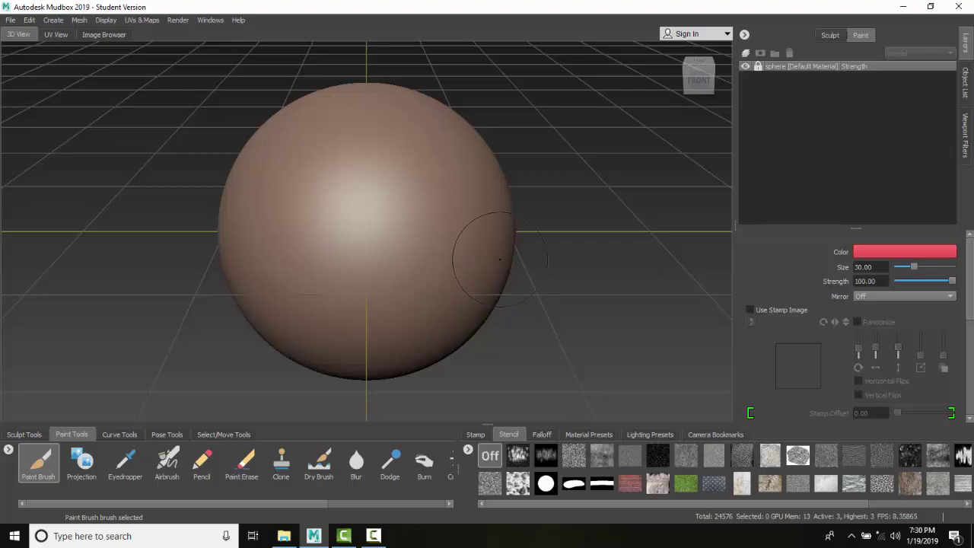
Step: Create a paint layer for the sphere named "eyes", with size 2048, TIFF [8 bit, RGBA] format and the Diffuse channel
{"action": "left_click", "coordinate": [441, 228]}
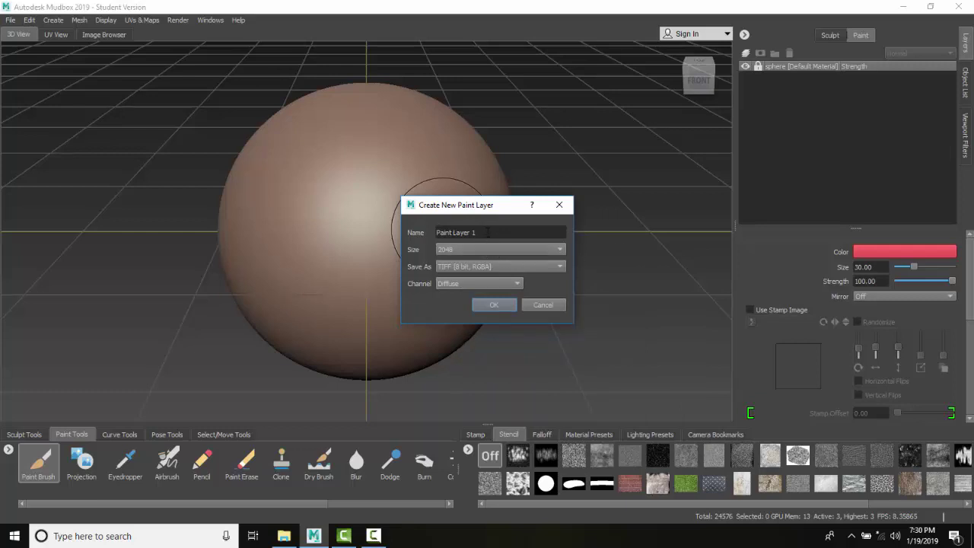
{"action": "left_click_drag", "start_coordinate": [525, 232], "coordinate": [424, 232]}
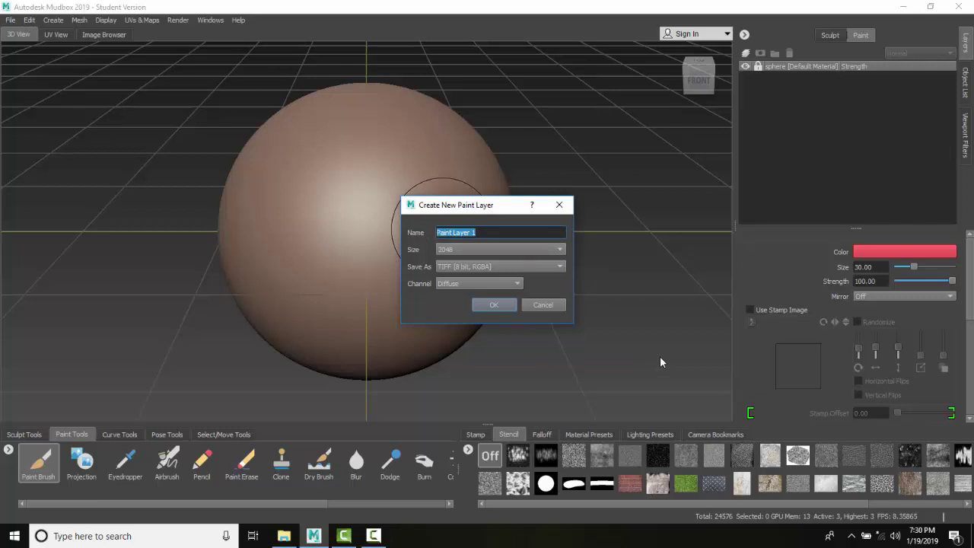
{"action": "type", "text": "white"}
{"action": "key", "text": "BackSpace"}
{"action": "key", "text": "BackSpace"}
{"action": "key", "text": "BackSpace"}
{"action": "key", "text": "BackSpace"}
{"action": "type", "text": "eyes"}
{"action": "left_click", "coordinate": [563, 249]}
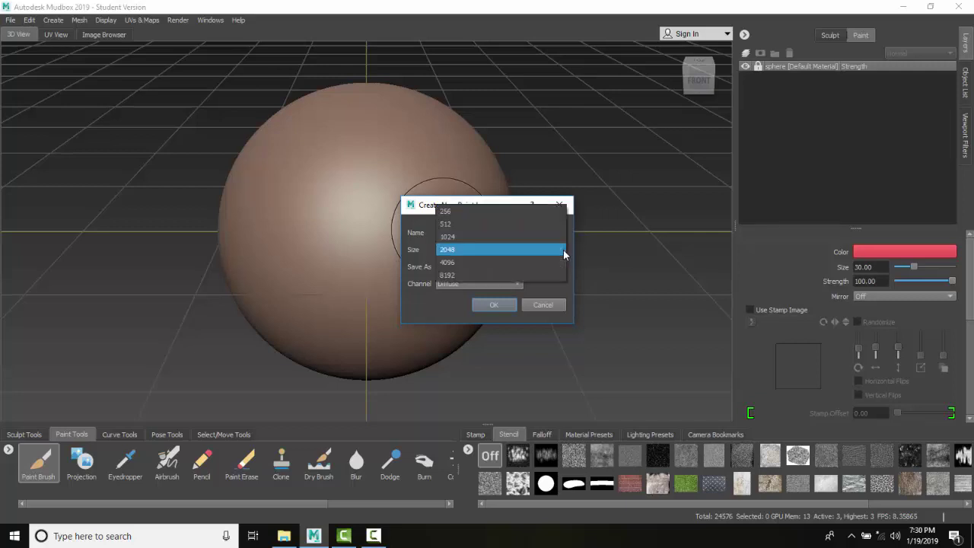
{"action": "left_click", "coordinate": [625, 259]}
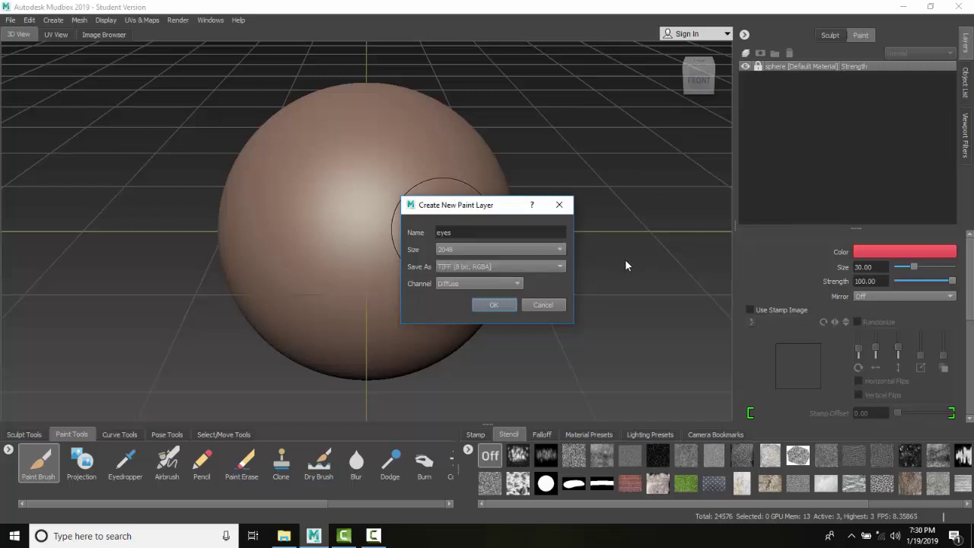
{"action": "left_click", "coordinate": [519, 285]}
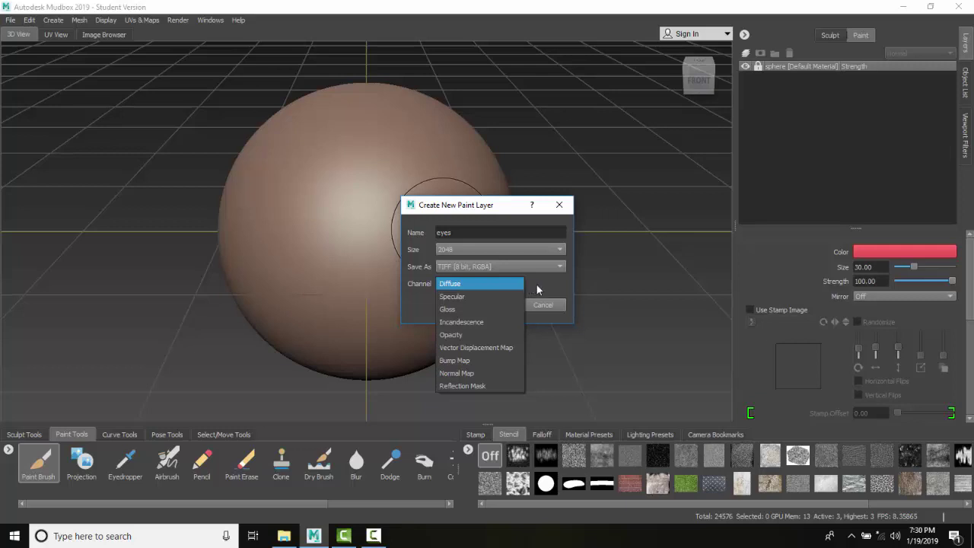
{"action": "left_click", "coordinate": [660, 280]}
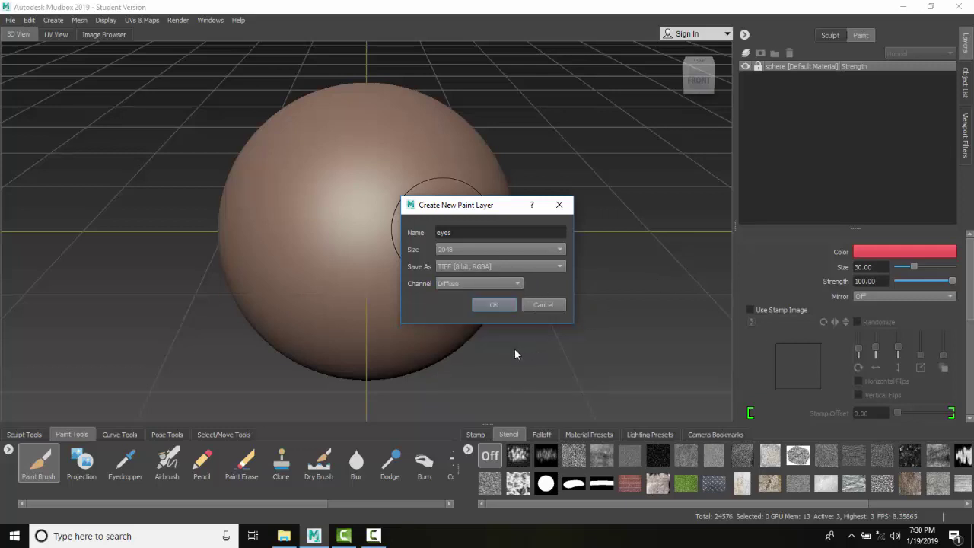
{"action": "left_click", "coordinate": [499, 304]}
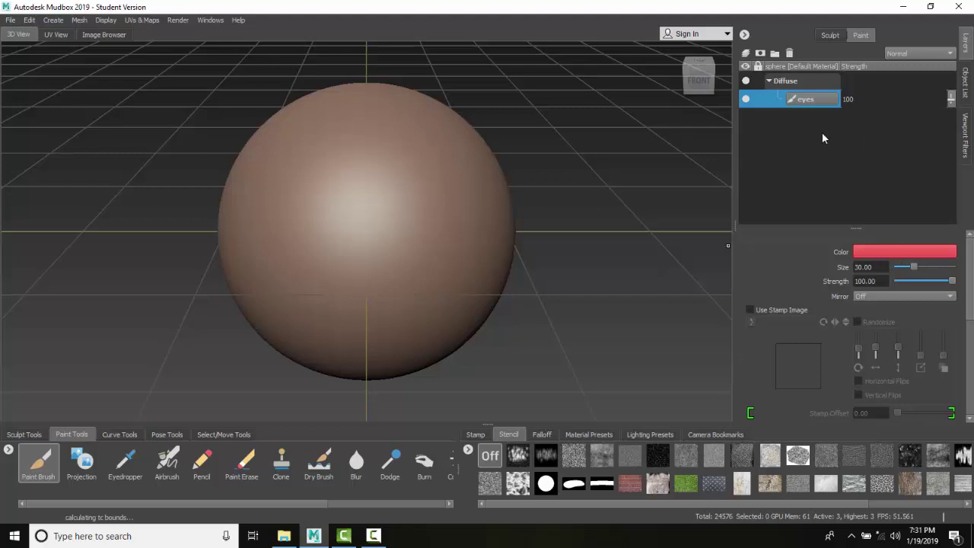
{"action": "left_click", "coordinate": [829, 35]}
{"action": "left_click", "coordinate": [853, 34]}
{"action": "left_click", "coordinate": [830, 36]}
{"action": "left_click", "coordinate": [866, 35]}
Step: Set the paint brush color to a light, muted blue-violet
{"action": "left_click", "coordinate": [912, 255]}
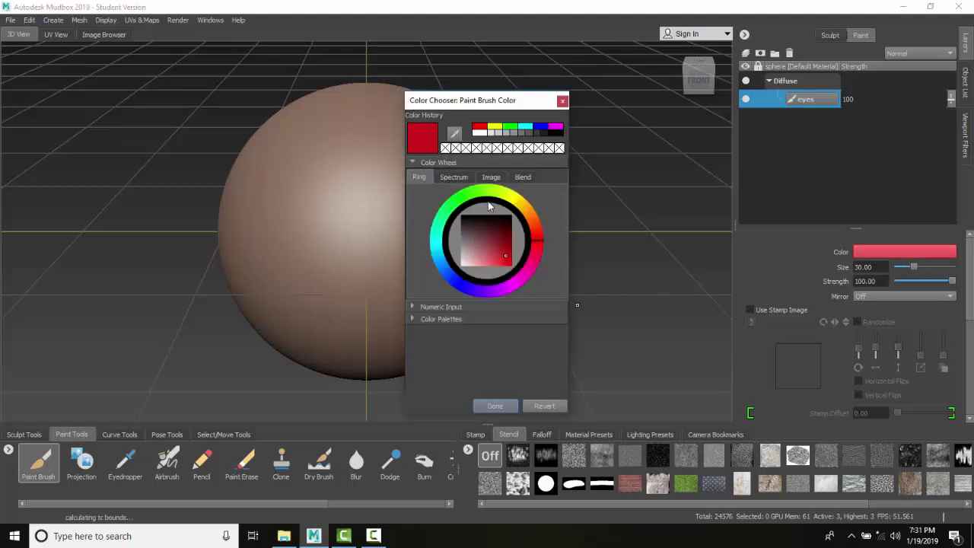
{"action": "left_click", "coordinate": [541, 127]}
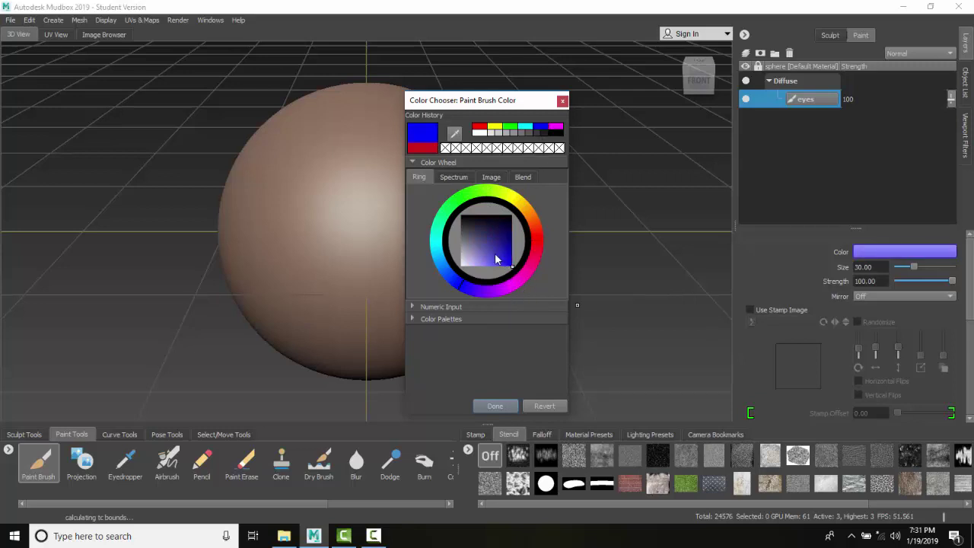
{"action": "mouse_move", "coordinate": [490, 246]}
{"action": "left_mouse_down"}
{"action": "mouse_move", "coordinate": [502, 242]}
{"action": "mouse_move", "coordinate": [504, 252]}
{"action": "mouse_move", "coordinate": [476, 261]}
{"action": "left_mouse_up"}
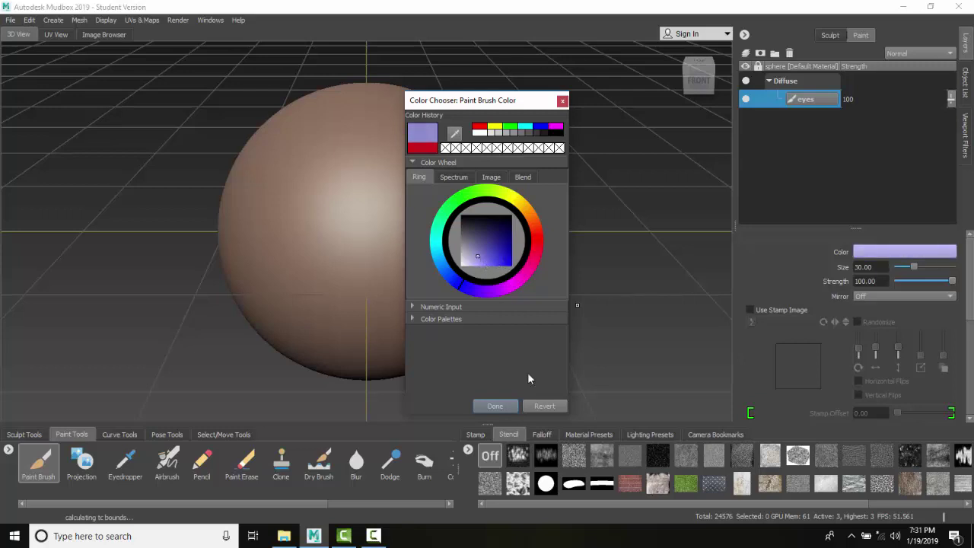
{"action": "left_click", "coordinate": [496, 408]}
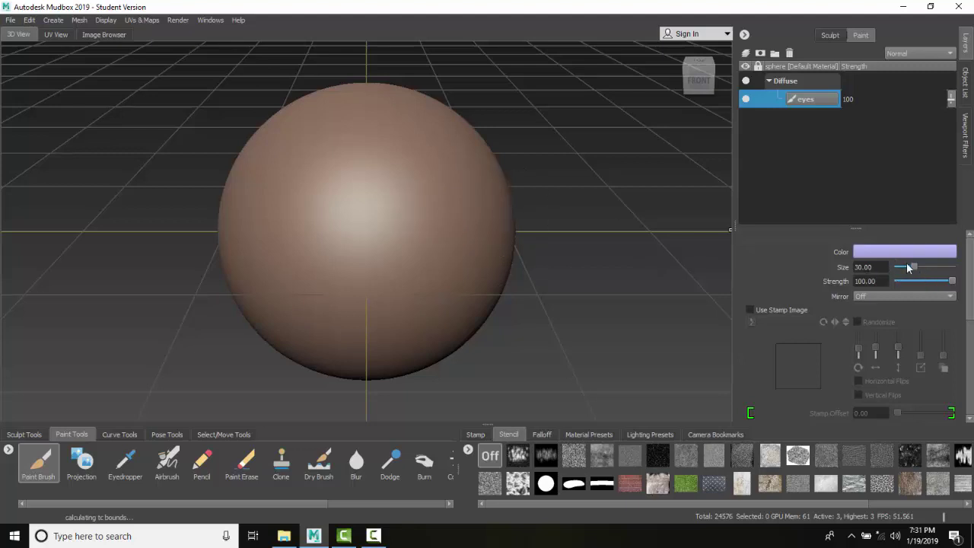
Step: Reduce the brush size to about 13.3 and paint two round eyes on the upper front of the sphere
{"action": "left_click_drag", "start_coordinate": [913, 268], "coordinate": [910, 267]}
{"action": "left_click_drag", "start_coordinate": [913, 268], "coordinate": [906, 273]}
{"action": "mouse_move", "coordinate": [412, 186]}
{"action": "left_mouse_down"}
{"action": "mouse_move", "coordinate": [420, 200]}
{"action": "mouse_move", "coordinate": [412, 174]}
{"action": "mouse_move", "coordinate": [419, 198]}
{"action": "left_mouse_up"}
{"action": "mouse_move", "coordinate": [307, 174]}
{"action": "left_mouse_down"}
{"action": "mouse_move", "coordinate": [299, 182]}
{"action": "mouse_move", "coordinate": [318, 177]}
{"action": "mouse_move", "coordinate": [293, 199]}
{"action": "mouse_move", "coordinate": [319, 174]}
{"action": "left_mouse_up"}
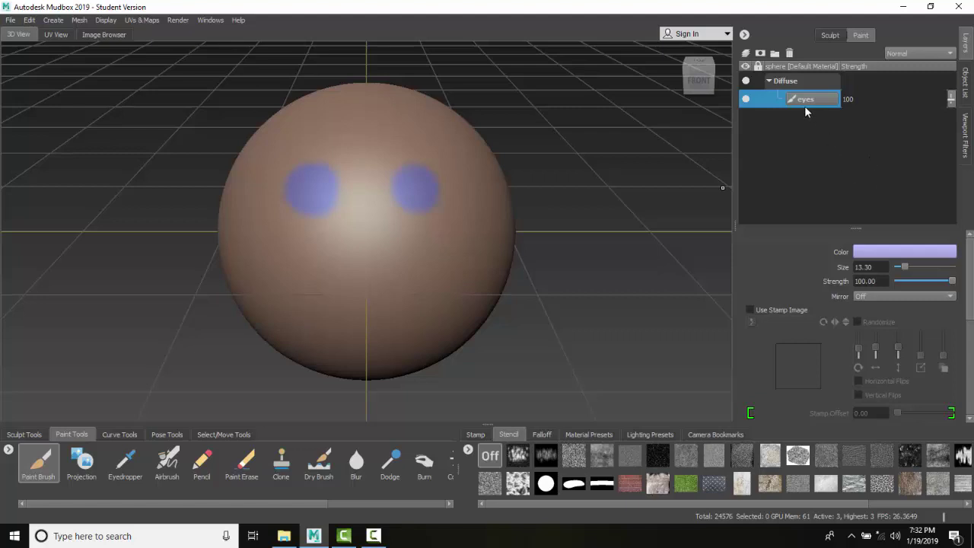
Step: Create another 2048 Diffuse paint layer named "nose"
{"action": "left_click", "coordinate": [745, 54]}
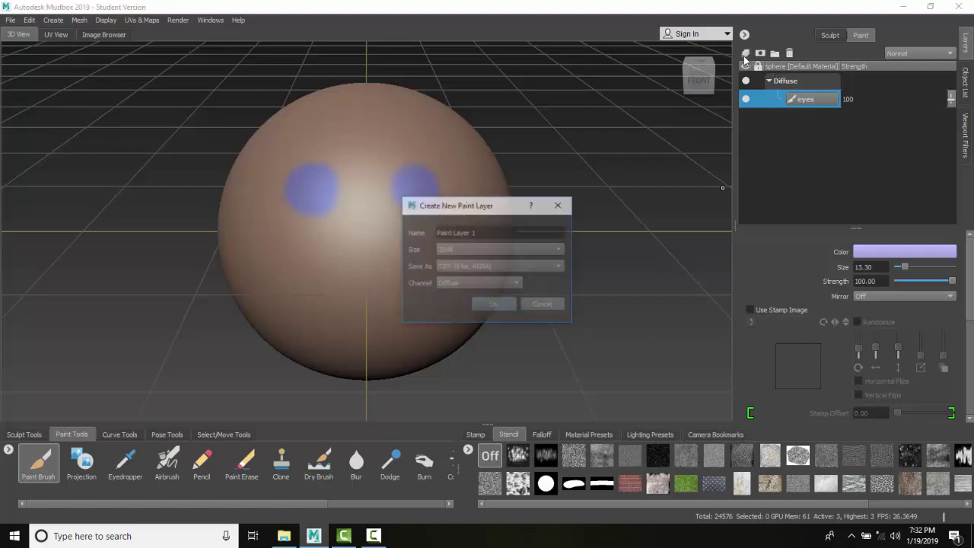
{"action": "left_click_drag", "start_coordinate": [487, 237], "coordinate": [415, 230]}
{"action": "type", "text": "nose"}
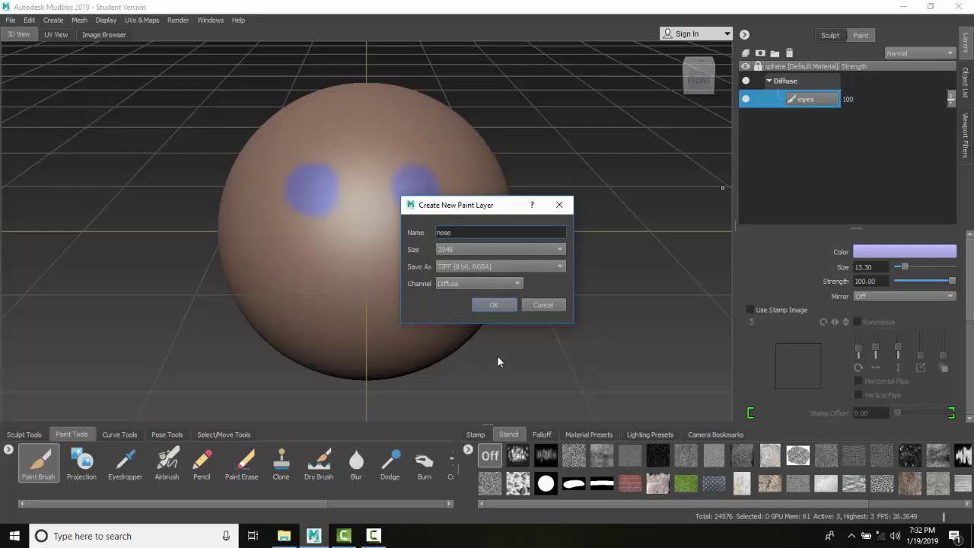
{"action": "left_click", "coordinate": [502, 303]}
Step: Set the brush color to bright green and paint a round nose centered below the eyes
{"action": "left_click", "coordinate": [914, 251]}
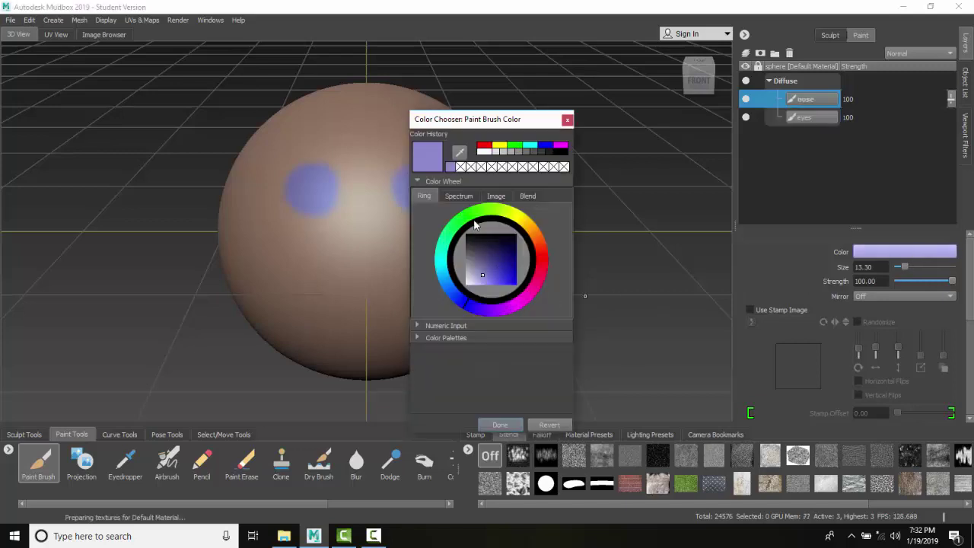
{"action": "left_click", "coordinate": [515, 146]}
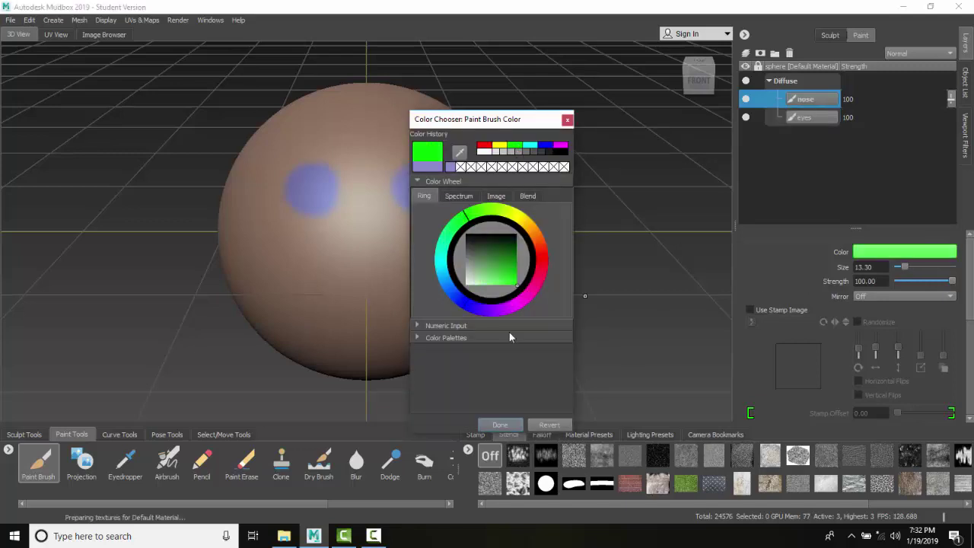
{"action": "left_click", "coordinate": [499, 425]}
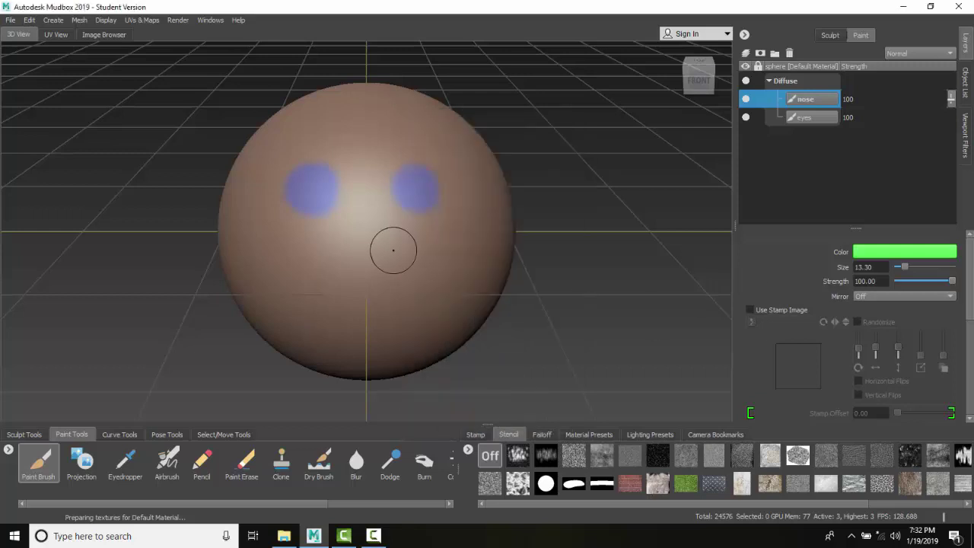
{"action": "mouse_move", "coordinate": [364, 242]}
{"action": "left_mouse_down"}
{"action": "mouse_move", "coordinate": [371, 256]}
{"action": "mouse_move", "coordinate": [387, 244]}
{"action": "left_mouse_up"}
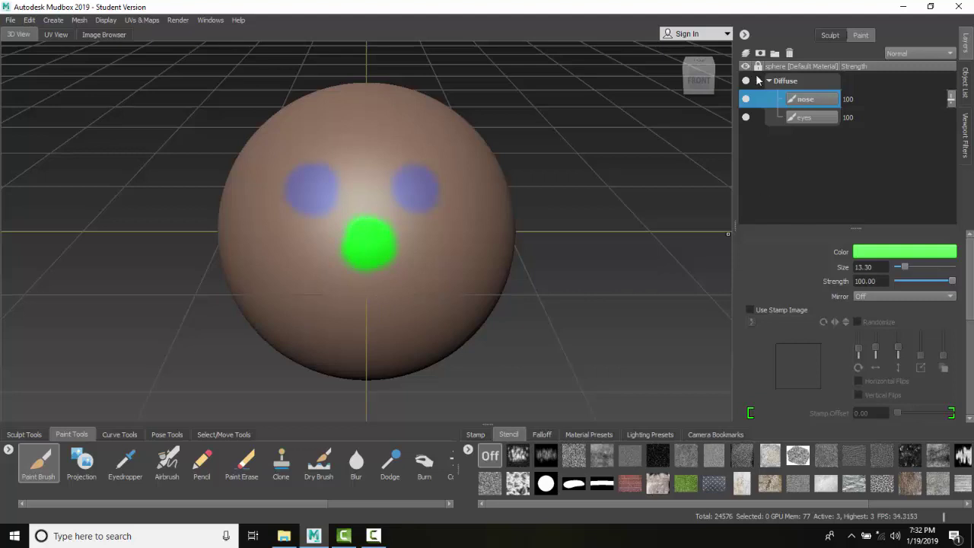
Step: Create another 2048 Diffuse paint layer named "mouth"
{"action": "left_click", "coordinate": [745, 53]}
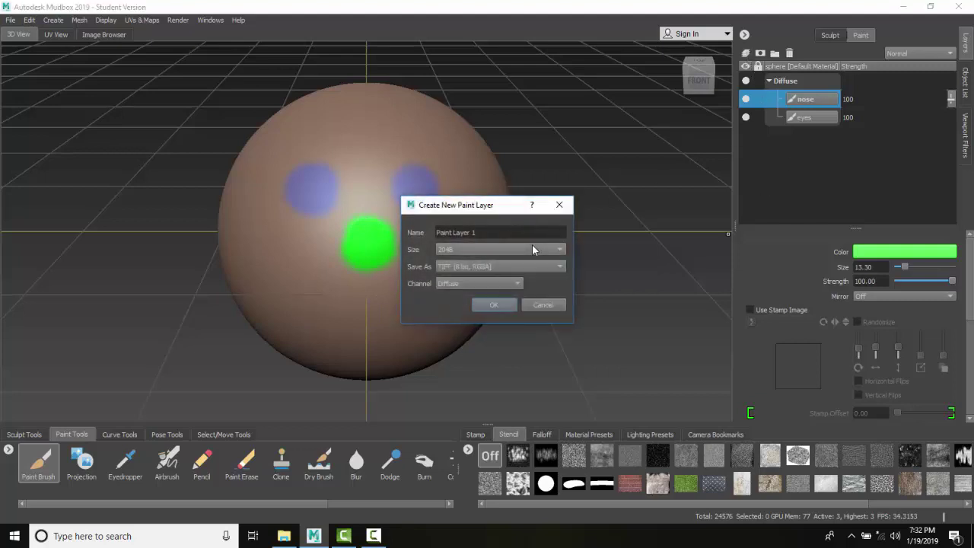
{"action": "left_click_drag", "start_coordinate": [505, 237], "coordinate": [392, 235]}
{"action": "type", "text": "mouth"}
{"action": "left_click", "coordinate": [491, 305]}
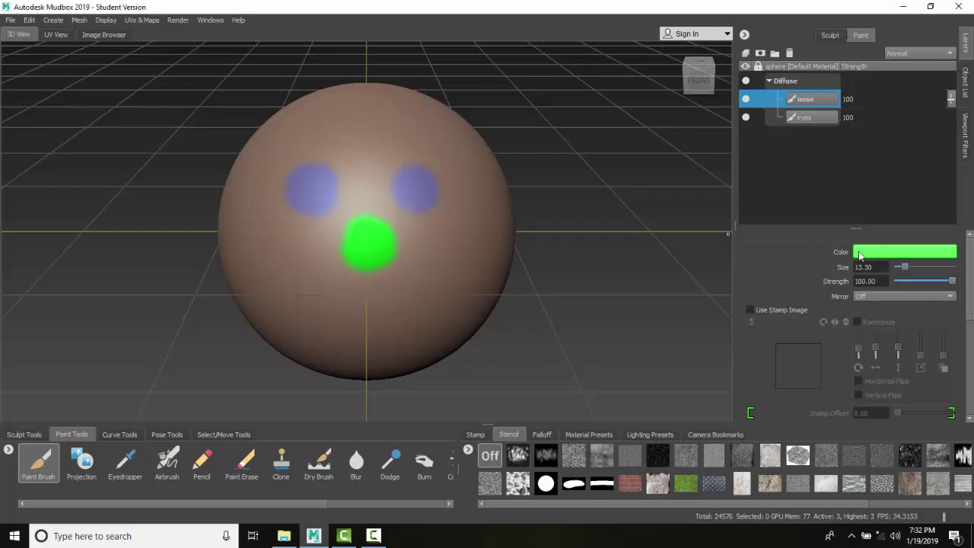
Step: Set the brush color to light pink and paint a wide smiling mouth below the nose
{"action": "left_click", "coordinate": [857, 251]}
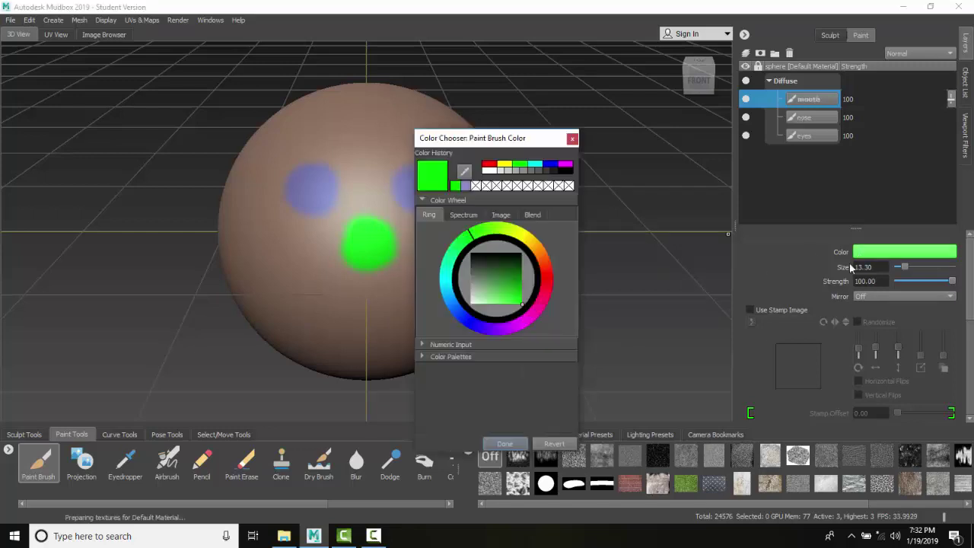
{"action": "left_click", "coordinate": [539, 306]}
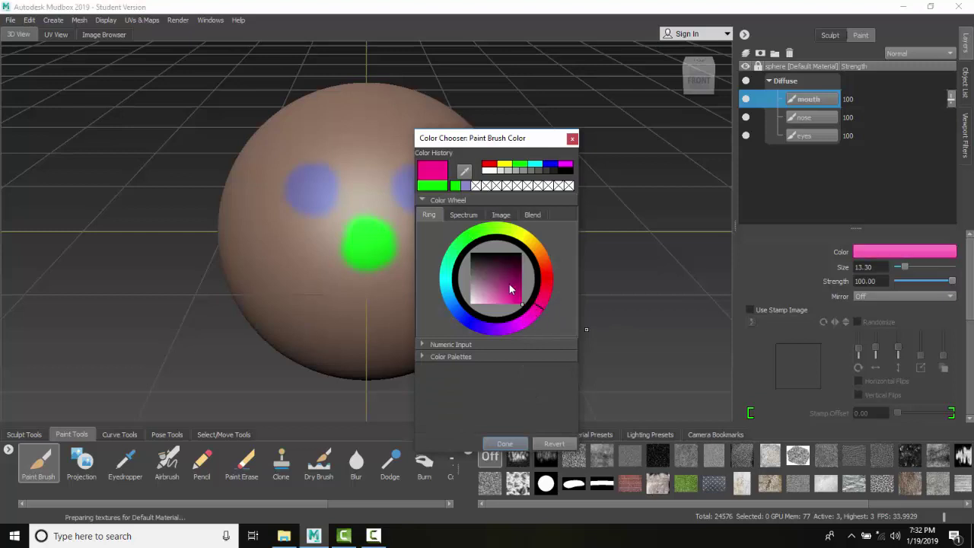
{"action": "left_click", "coordinate": [504, 292]}
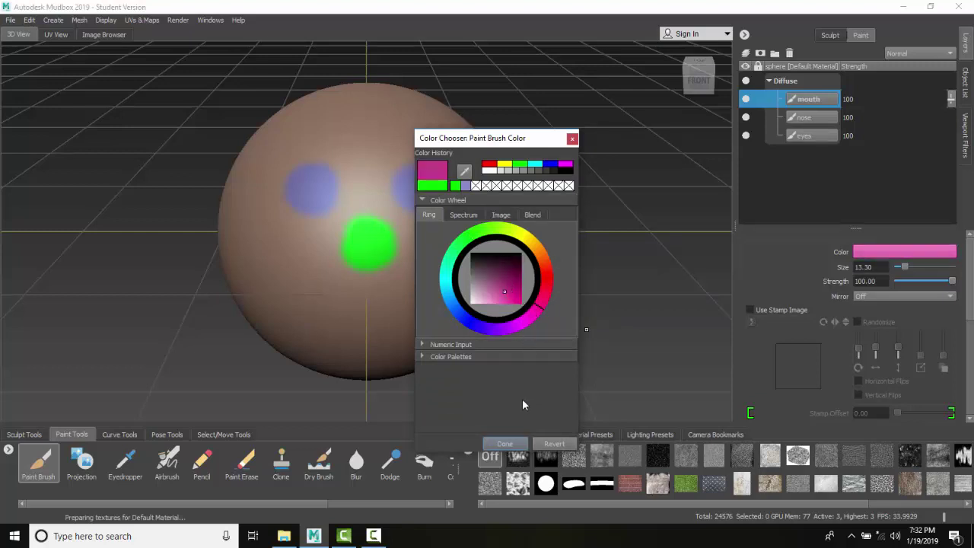
{"action": "left_click", "coordinate": [479, 285]}
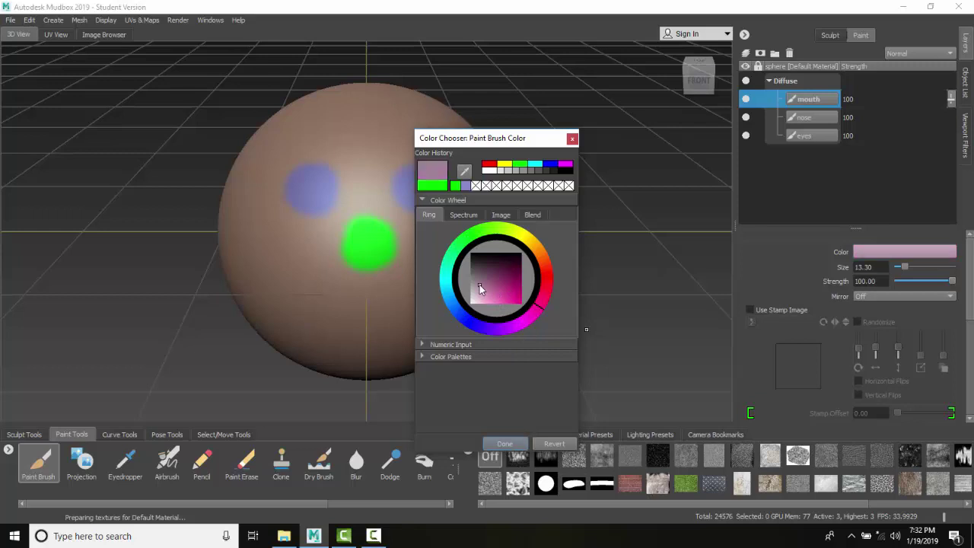
{"action": "left_click", "coordinate": [485, 295]}
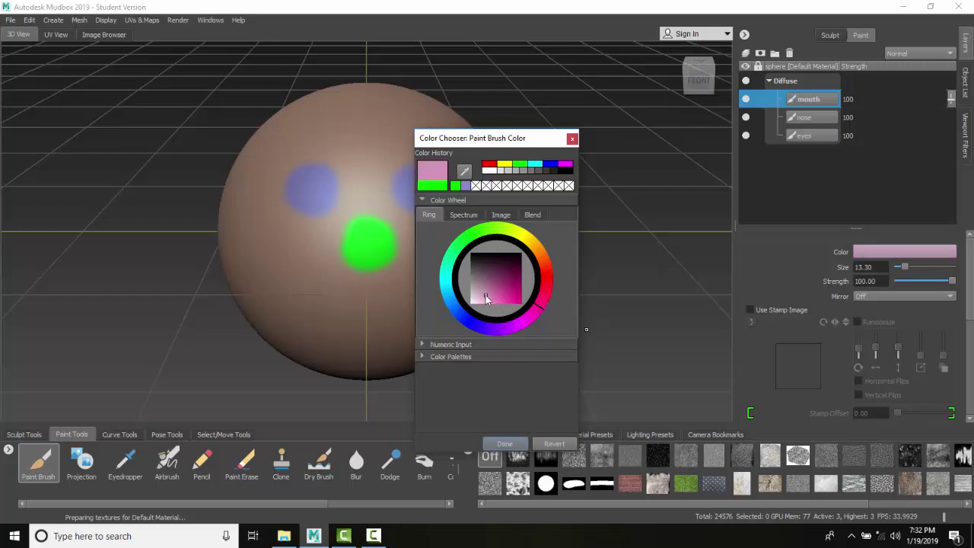
{"action": "left_click", "coordinate": [505, 444]}
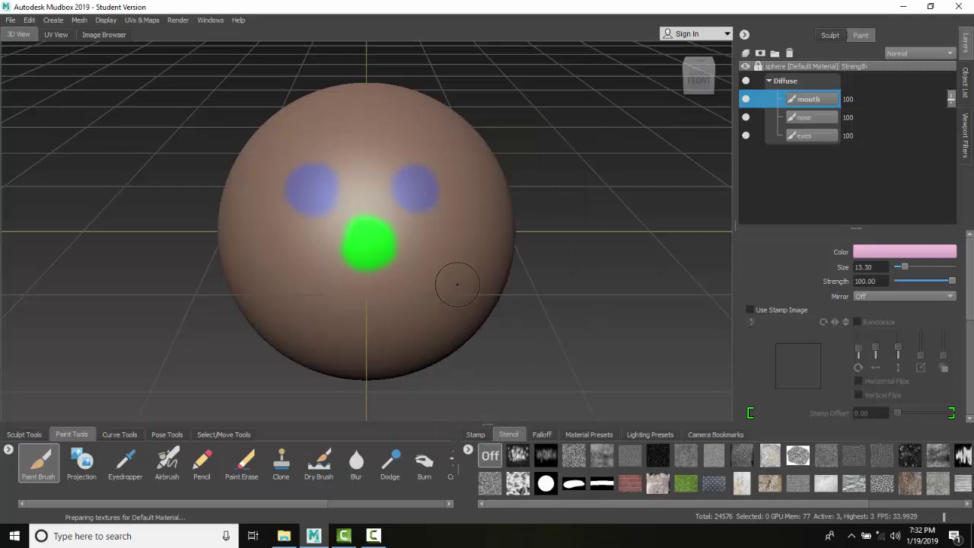
{"action": "left_click_drag", "start_coordinate": [457, 283], "coordinate": [361, 319]}
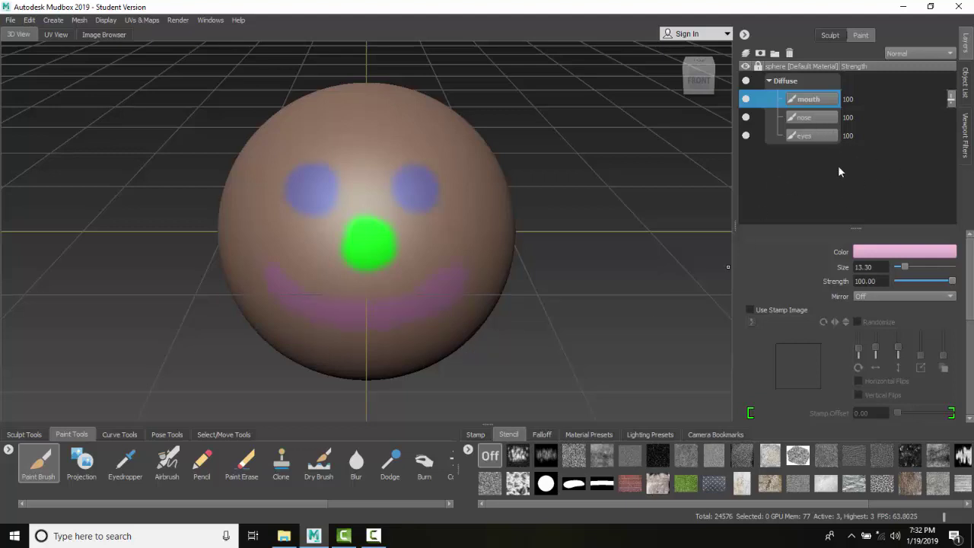
Step: Hide the nose layer and show it again
{"action": "left_click", "coordinate": [746, 117]}
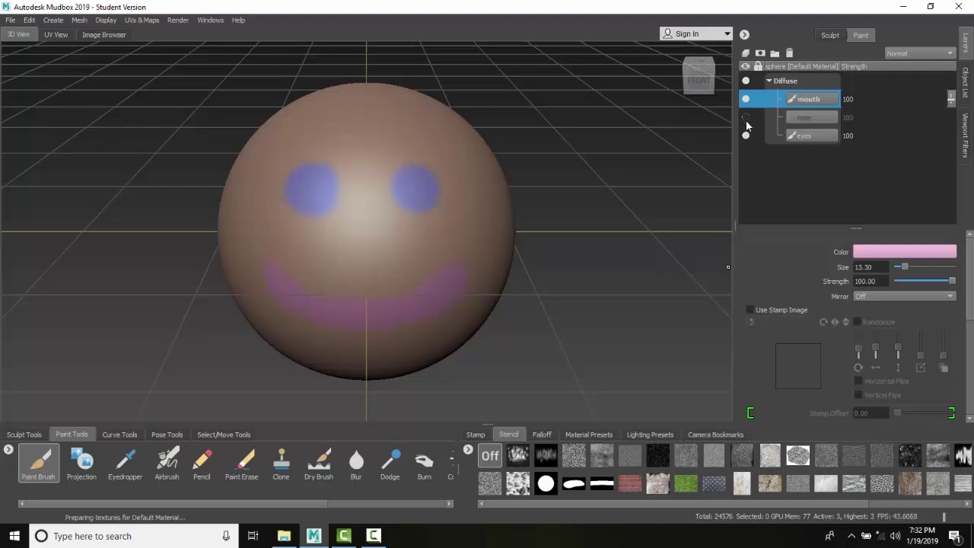
{"action": "left_click", "coordinate": [746, 118]}
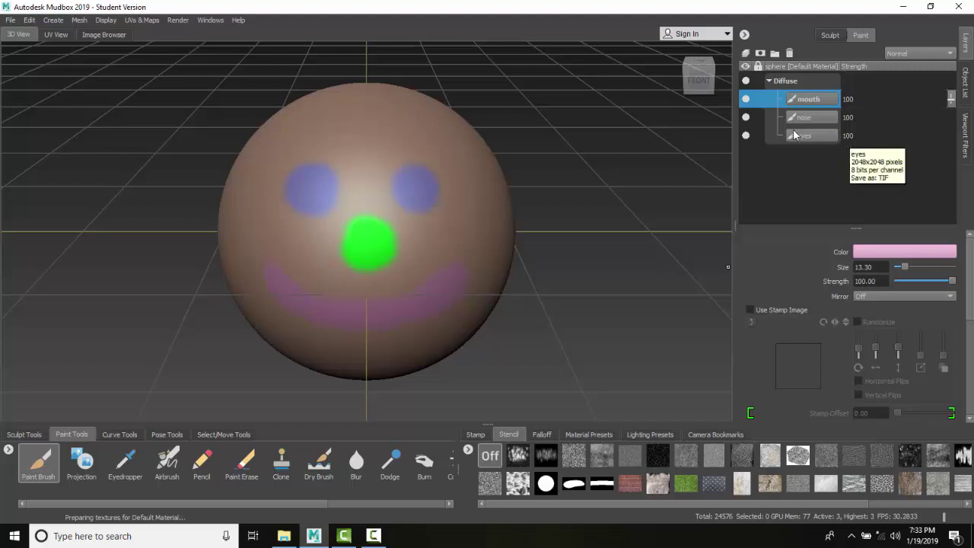
Step: Set the nose layer's strength to 50
{"action": "left_click", "coordinate": [850, 118]}
{"action": "double_click", "coordinate": [856, 117]}
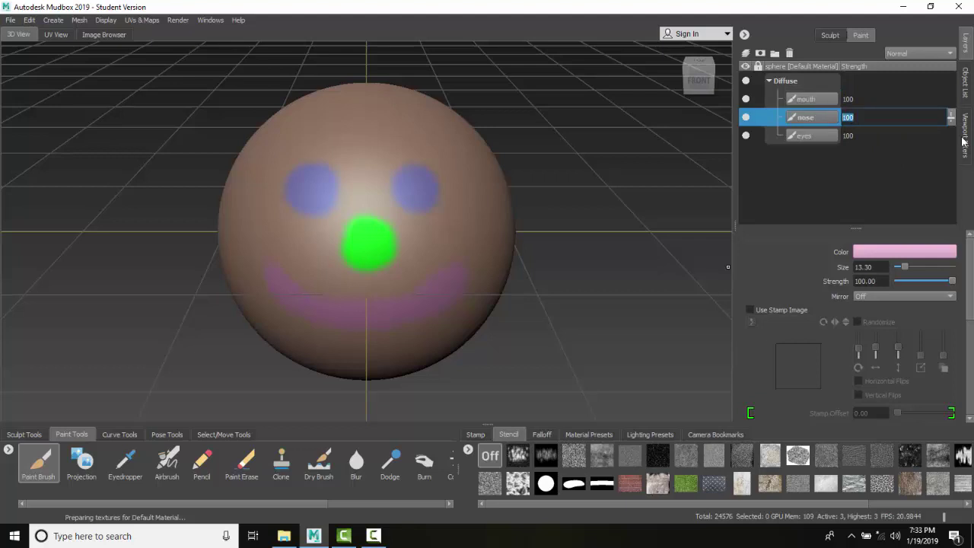
{"action": "type", "text": "50"}
Step: Set the nose layer's strength to 10
{"action": "left_click_drag", "start_coordinate": [853, 118], "coordinate": [830, 114]}
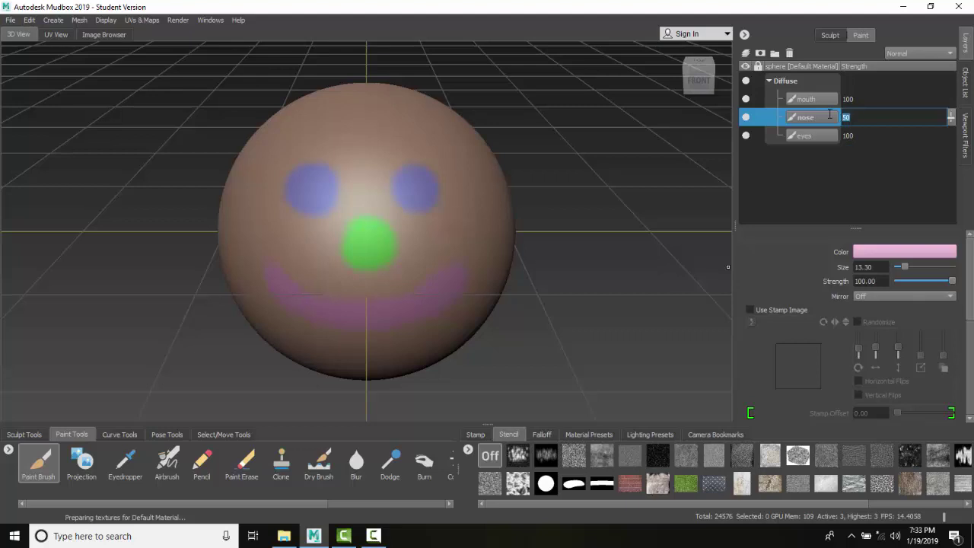
{"action": "type", "text": "10"}
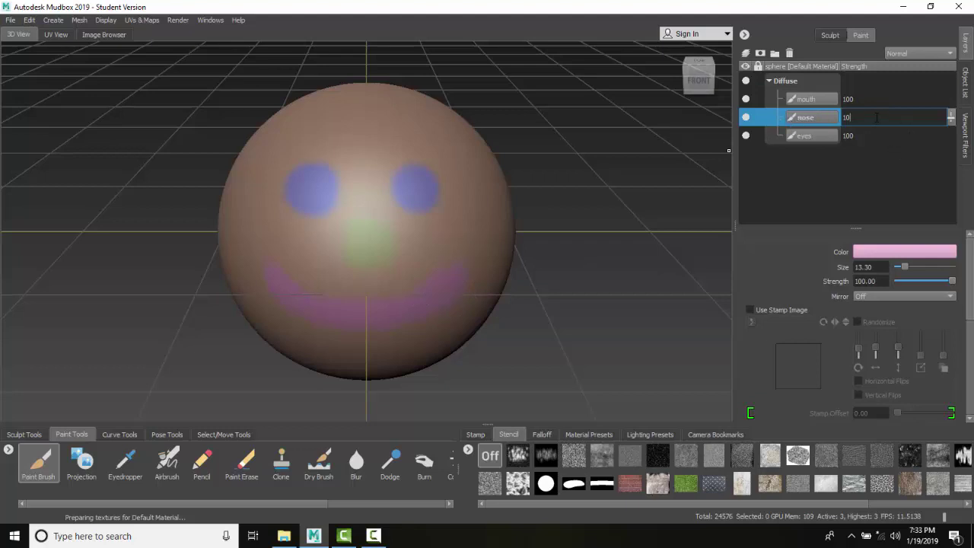
{"action": "left_click", "coordinate": [808, 137]}
Step: On the nose layer, set the brush color to red and paint a ring around the green nose
{"action": "left_click", "coordinate": [807, 116]}
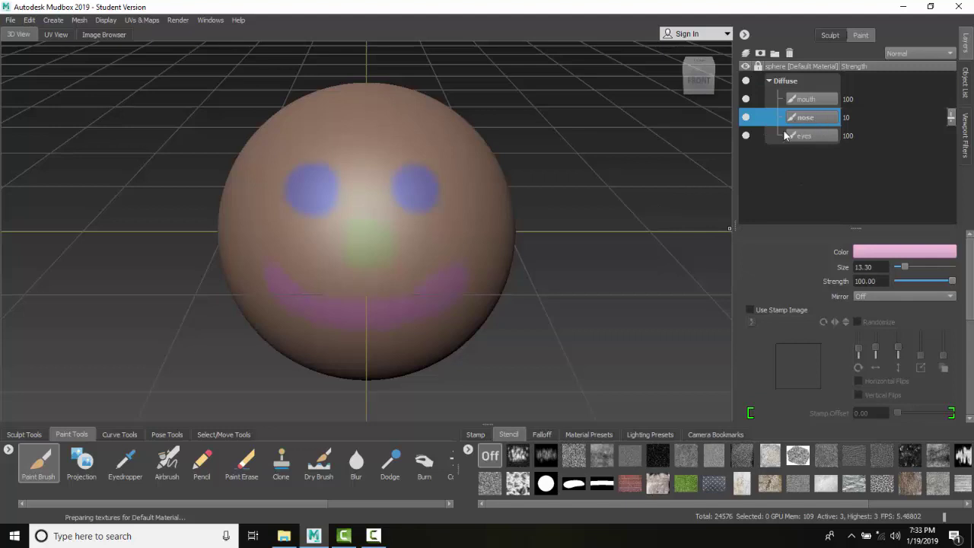
{"action": "left_click", "coordinate": [907, 251]}
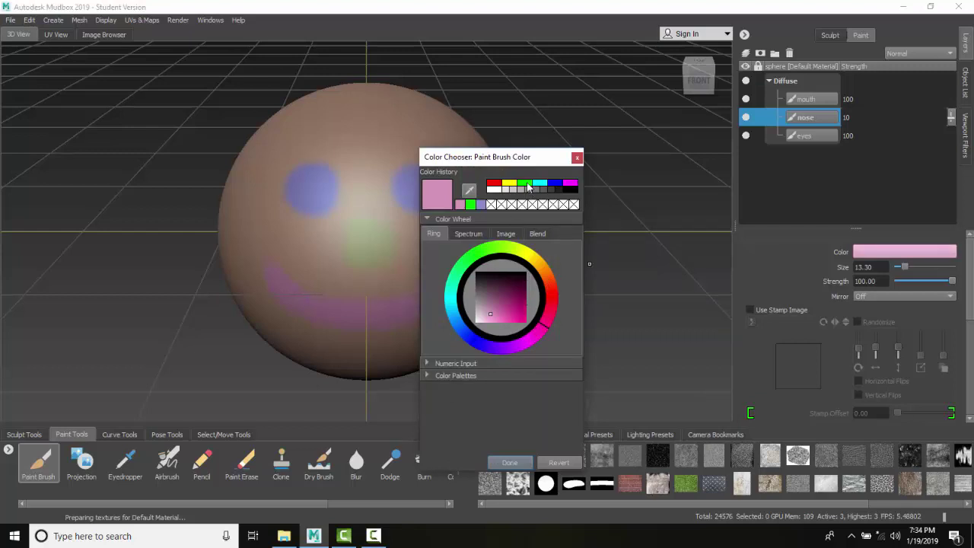
{"action": "left_click", "coordinate": [494, 184]}
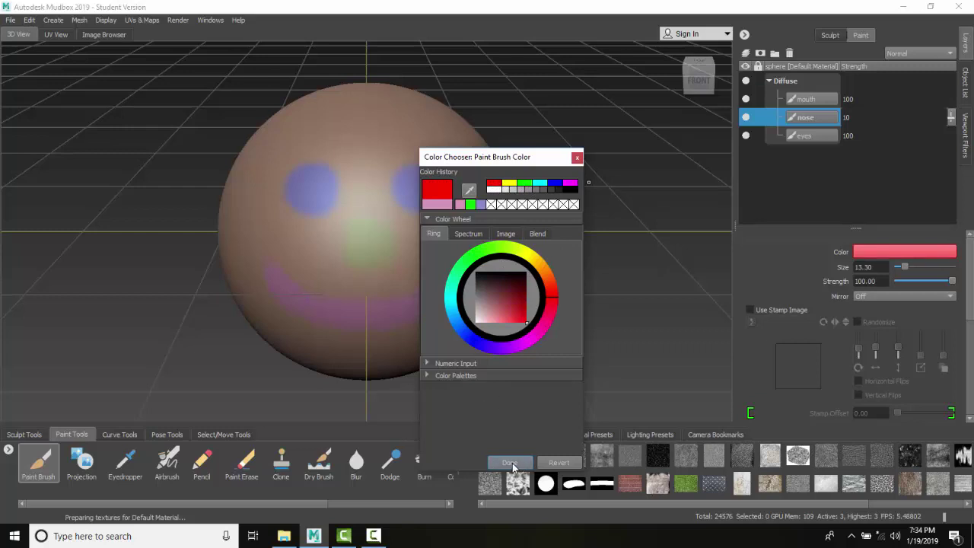
{"action": "left_click", "coordinate": [510, 464]}
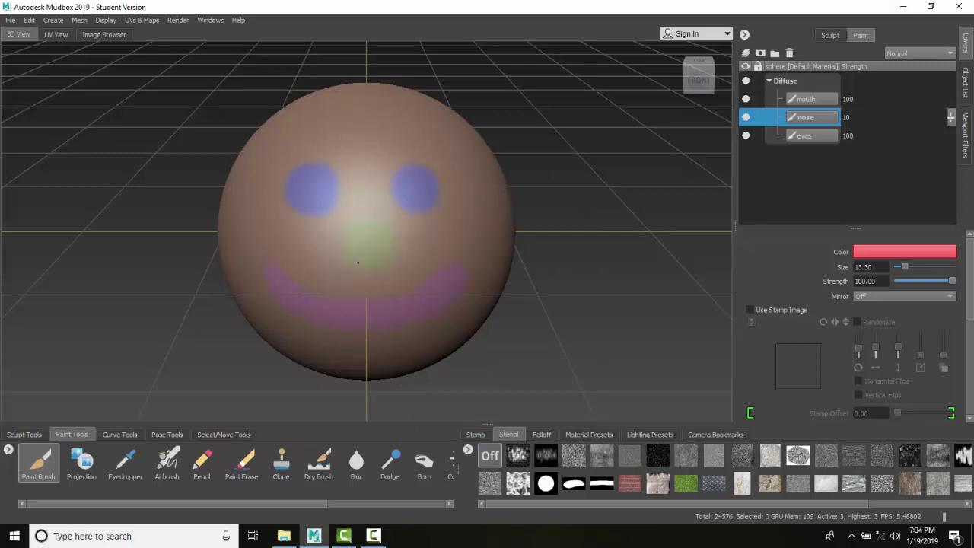
{"action": "mouse_move", "coordinate": [385, 265]}
{"action": "left_mouse_down"}
{"action": "mouse_move", "coordinate": [385, 221]}
{"action": "mouse_move", "coordinate": [359, 217]}
{"action": "mouse_move", "coordinate": [339, 243]}
{"action": "left_mouse_up"}
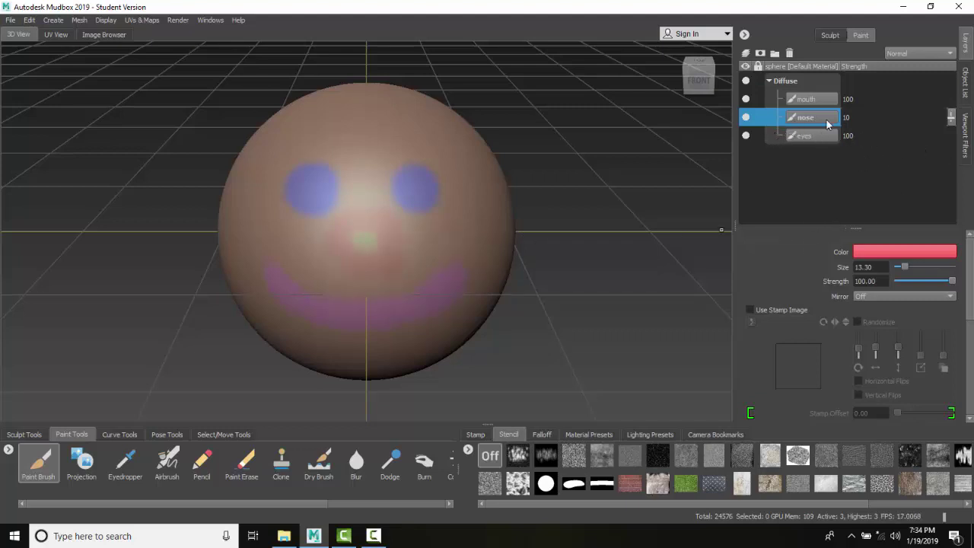
Step: Set the nose layer's strength to 100, and hide the layer and show it again
{"action": "left_click", "coordinate": [851, 118]}
{"action": "left_click_drag", "start_coordinate": [853, 118], "coordinate": [810, 116]}
{"action": "type", "text": "100"}
{"action": "key", "text": "Return"}
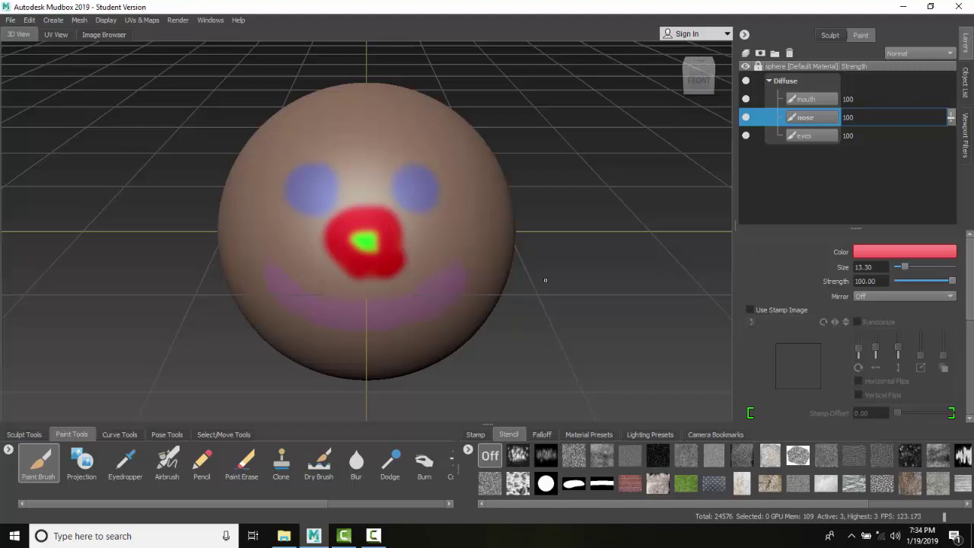
{"action": "left_click", "coordinate": [747, 117]}
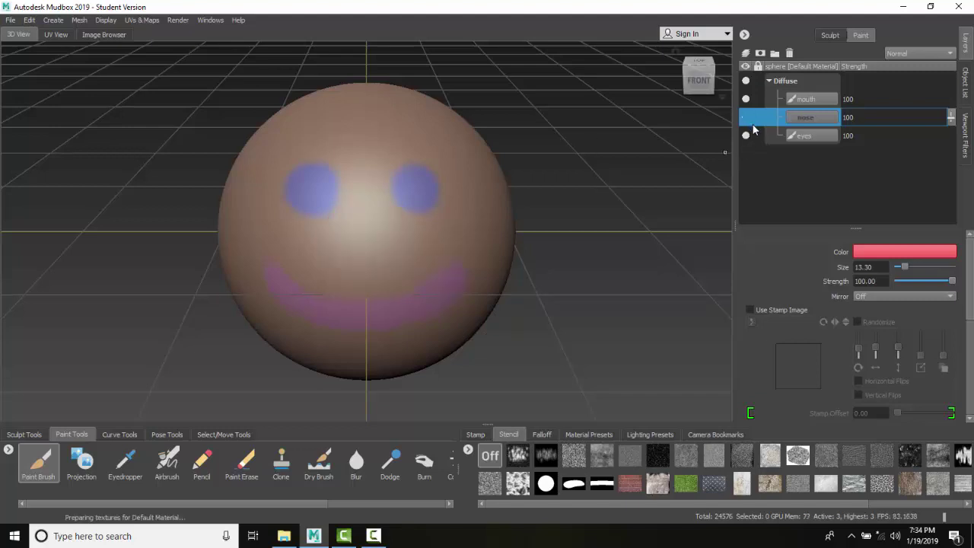
{"action": "left_click", "coordinate": [746, 118]}
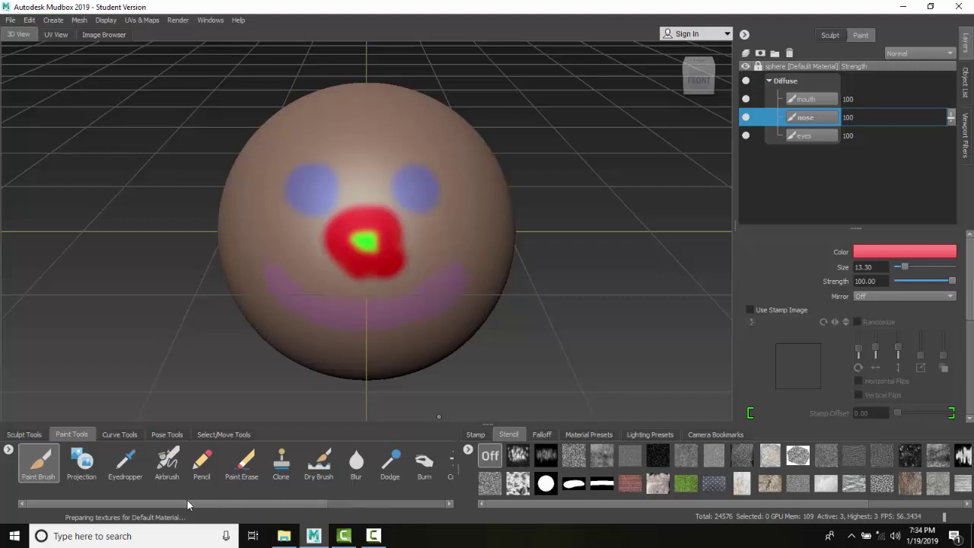
Step: Erase the red ring around the green nose with the Paint Erase tool
{"action": "mouse_move", "coordinate": [187, 503]}
{"action": "left_mouse_down"}
{"action": "mouse_move", "coordinate": [379, 527]}
{"action": "mouse_move", "coordinate": [158, 498]}
{"action": "left_mouse_up"}
{"action": "left_click", "coordinate": [244, 461]}
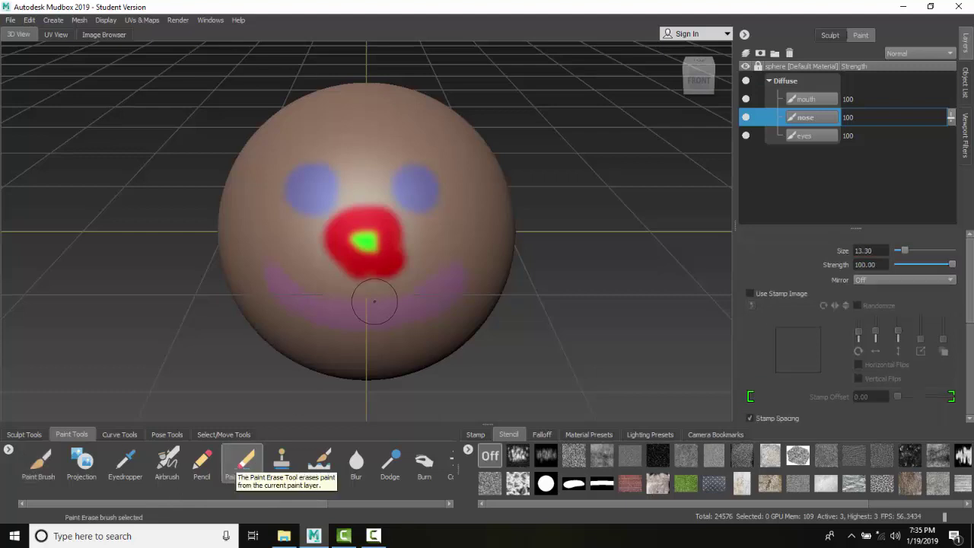
{"action": "mouse_move", "coordinate": [373, 301]}
{"action": "left_mouse_down"}
{"action": "mouse_move", "coordinate": [406, 255]}
{"action": "mouse_move", "coordinate": [359, 277]}
{"action": "mouse_move", "coordinate": [330, 228]}
{"action": "mouse_move", "coordinate": [358, 210]}
{"action": "mouse_move", "coordinate": [398, 240]}
{"action": "mouse_move", "coordinate": [350, 257]}
{"action": "mouse_move", "coordinate": [342, 227]}
{"action": "left_mouse_up"}
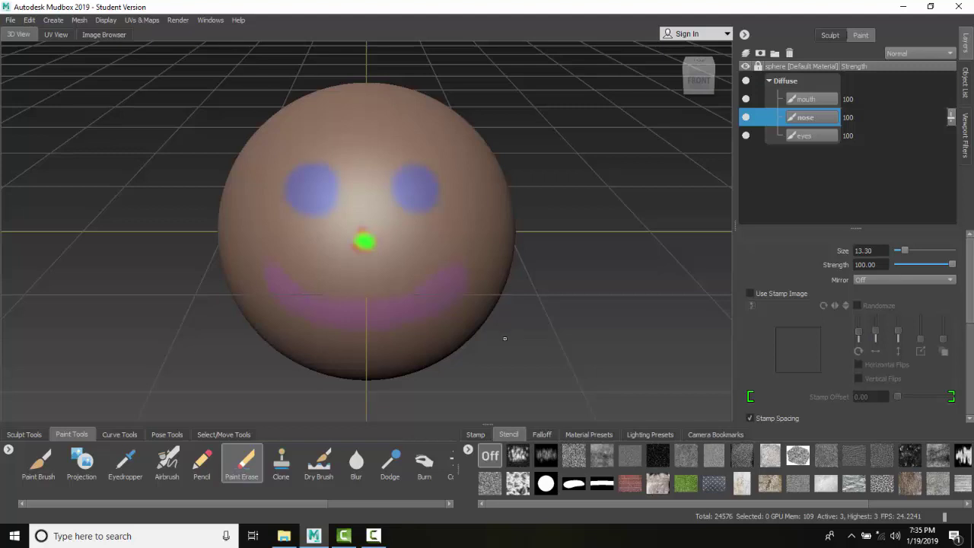
Step: On the eyes layer, paint a second pair of eyes in dark blue on a blank side of the sphere
{"action": "mouse_move", "coordinate": [531, 329]}
{"action": "left_mouse_down", "text": "alt"}
{"action": "mouse_move", "coordinate": [305, 364]}
{"action": "mouse_move", "coordinate": [390, 310]}
{"action": "left_mouse_up", "text": "alt"}
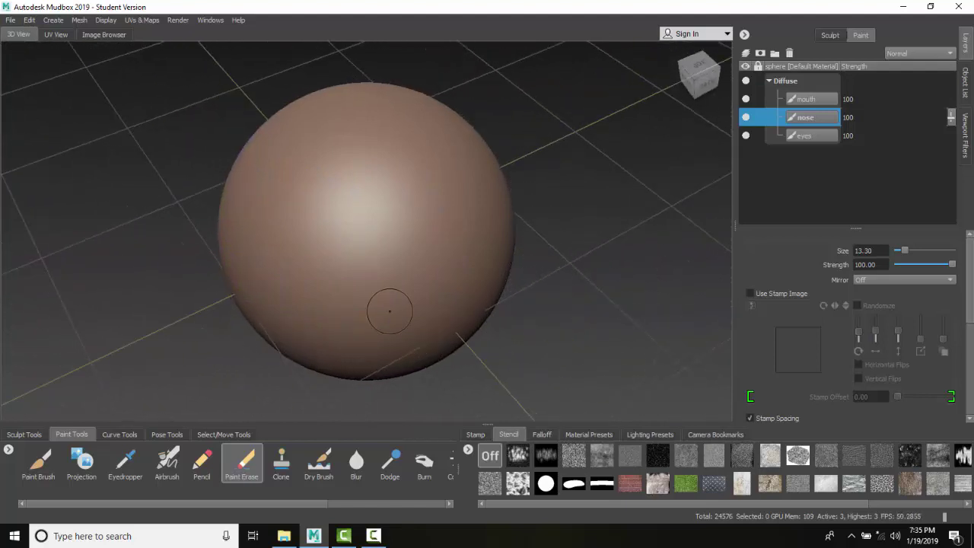
{"action": "left_click", "coordinate": [819, 137]}
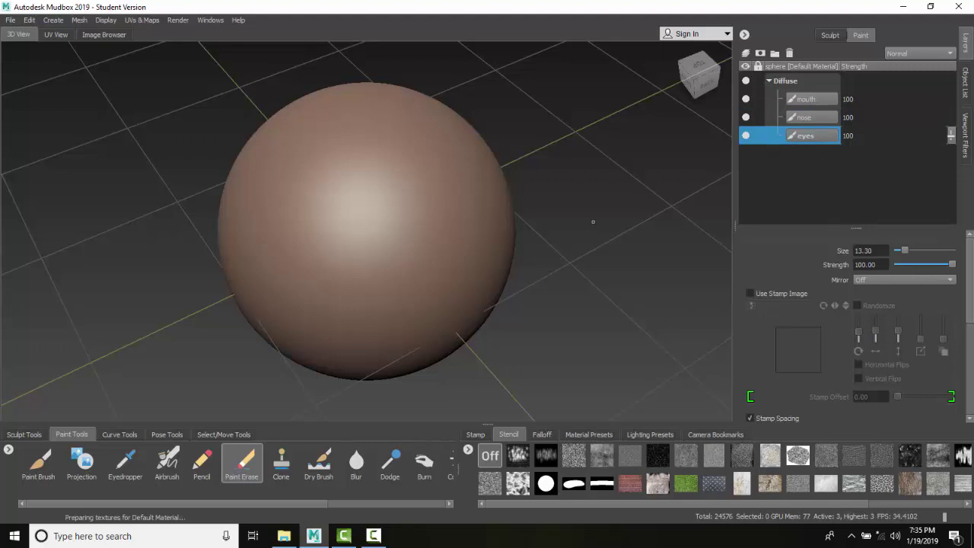
{"action": "left_click", "coordinate": [45, 463]}
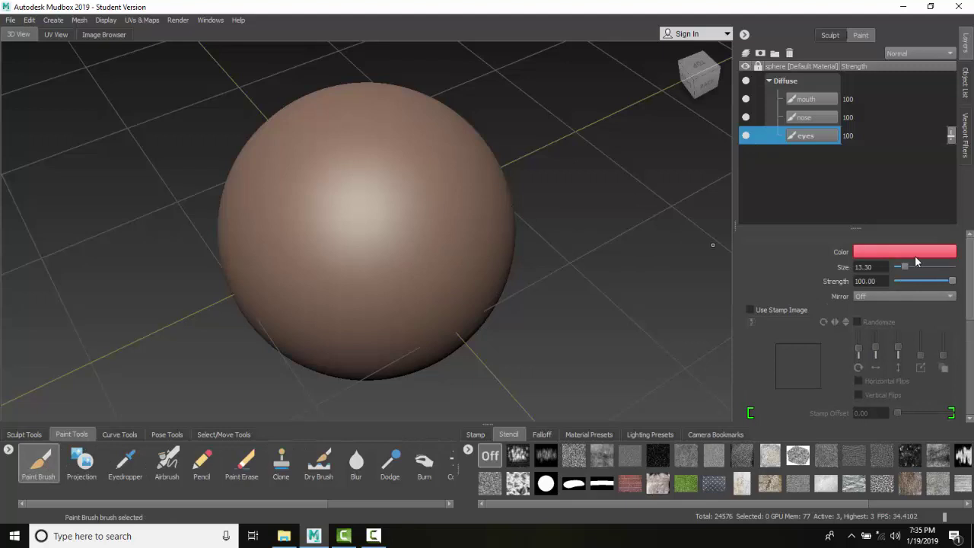
{"action": "left_click", "coordinate": [915, 252]}
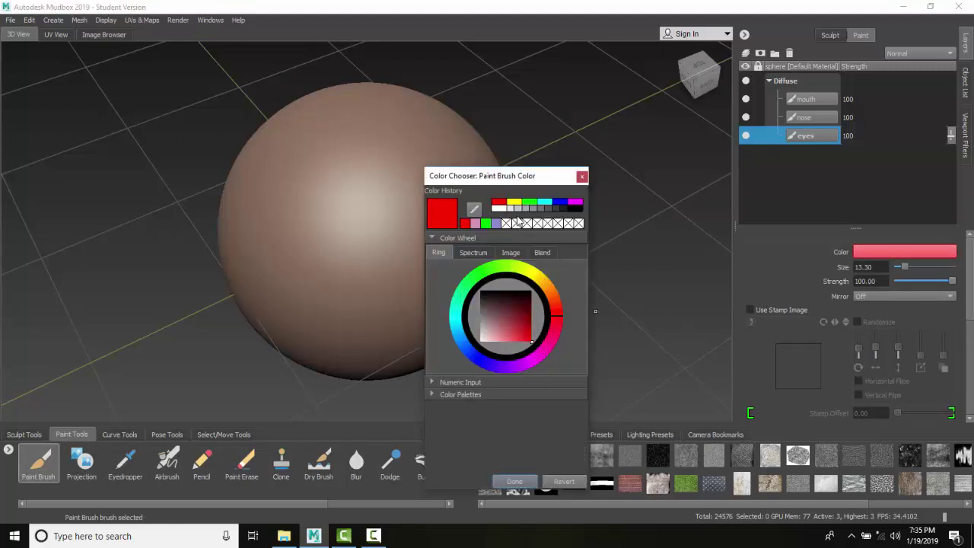
{"action": "left_click", "coordinate": [560, 203]}
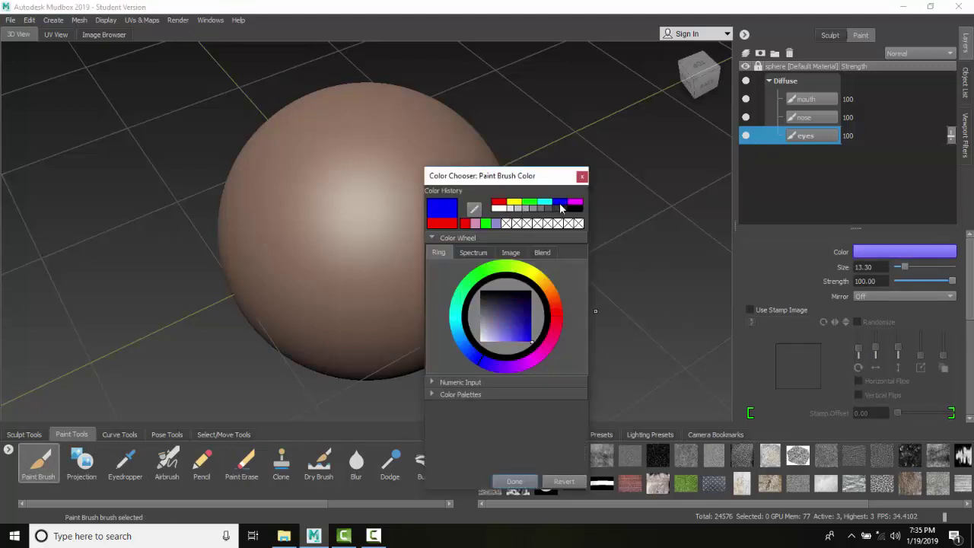
{"action": "left_click_drag", "start_coordinate": [496, 341], "coordinate": [512, 321]}
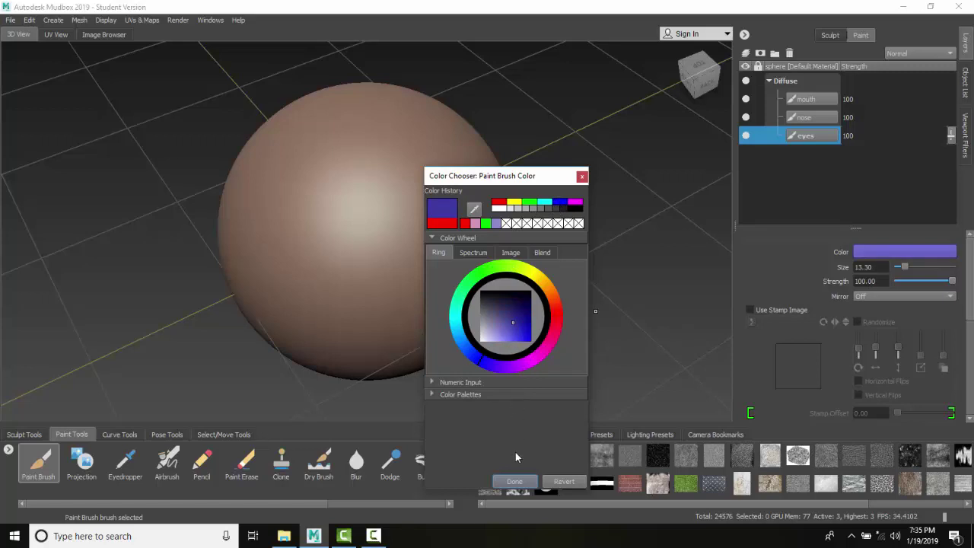
{"action": "left_click", "coordinate": [514, 480]}
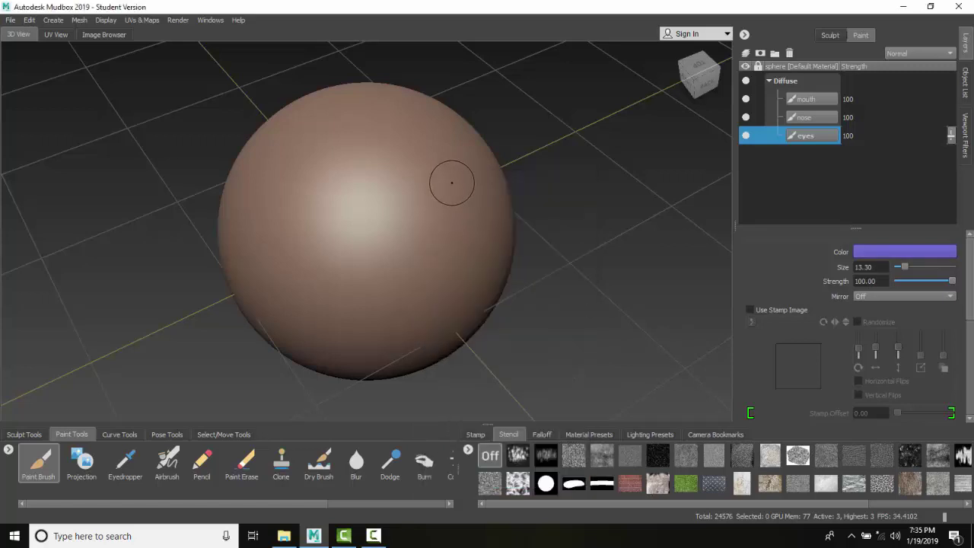
{"action": "left_click_drag", "start_coordinate": [449, 183], "coordinate": [447, 187]}
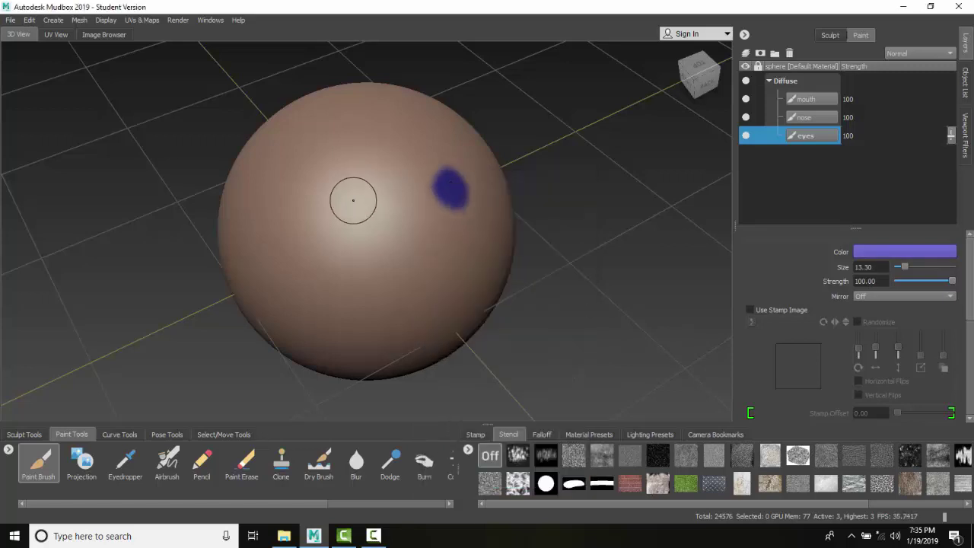
{"action": "left_click_drag", "start_coordinate": [354, 198], "coordinate": [366, 203]}
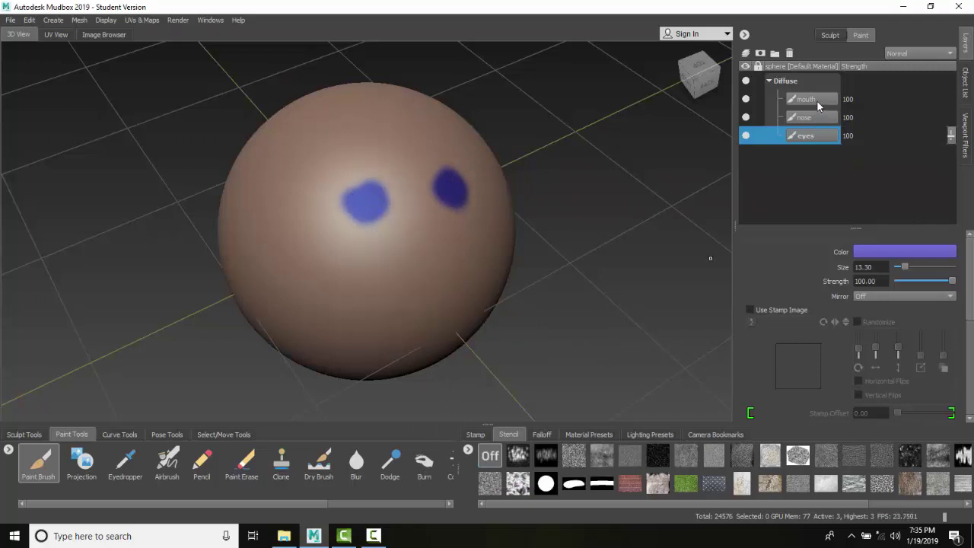
Step: On the mouth layer, paint a magenta mouth below the second pair of eyes, and hide that layer
{"action": "left_click", "coordinate": [817, 102]}
{"action": "left_click", "coordinate": [901, 254]}
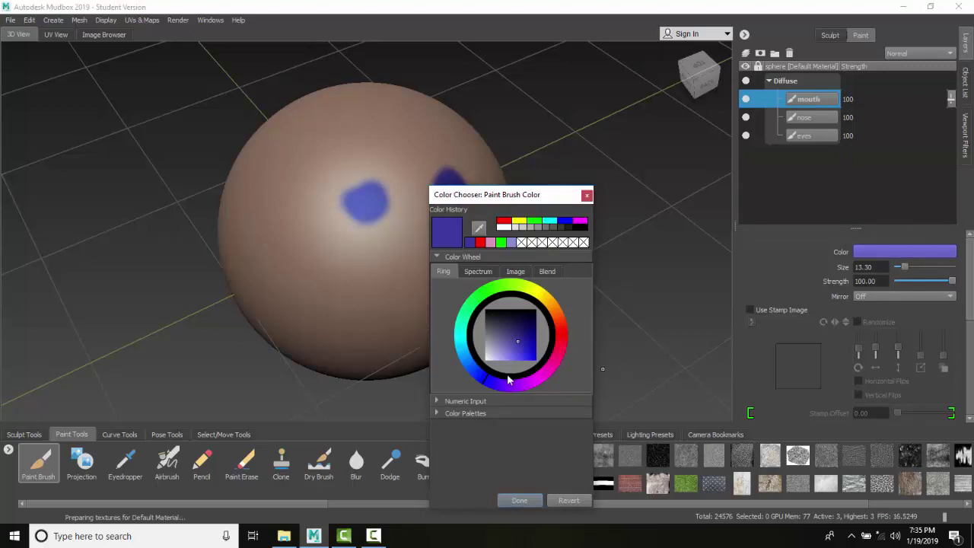
{"action": "left_click", "coordinate": [546, 376]}
{"action": "left_click", "coordinate": [527, 344]}
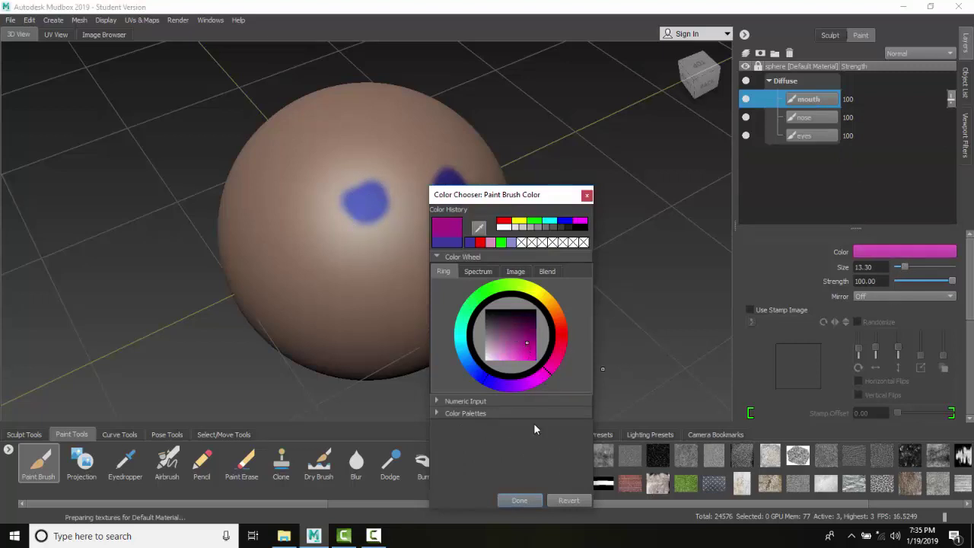
{"action": "left_click", "coordinate": [520, 500]}
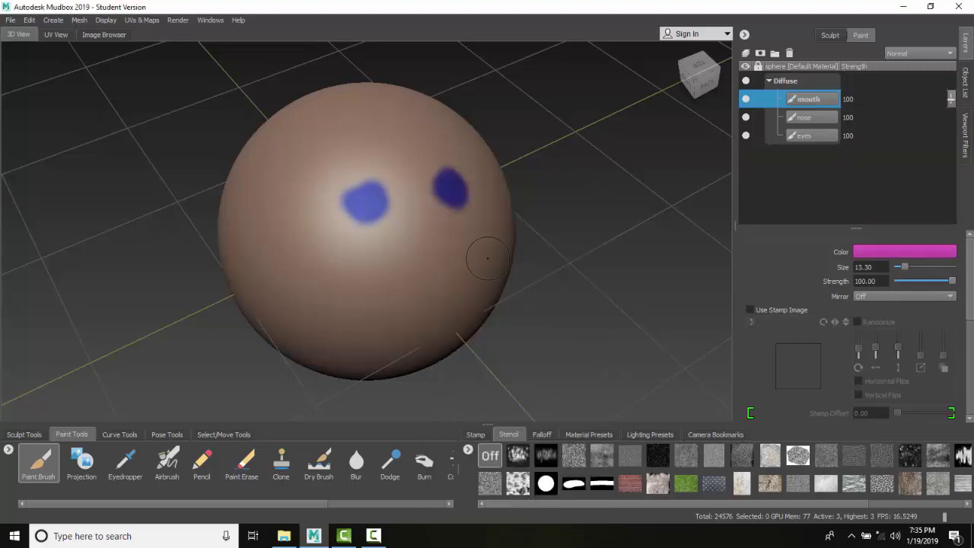
{"action": "mouse_move", "coordinate": [487, 255]}
{"action": "left_mouse_down"}
{"action": "mouse_move", "coordinate": [330, 314]}
{"action": "mouse_move", "coordinate": [327, 274]}
{"action": "mouse_move", "coordinate": [281, 210]}
{"action": "mouse_move", "coordinate": [374, 311]}
{"action": "mouse_move", "coordinate": [411, 304]}
{"action": "mouse_move", "coordinate": [358, 296]}
{"action": "mouse_move", "coordinate": [327, 274]}
{"action": "mouse_move", "coordinate": [410, 291]}
{"action": "mouse_move", "coordinate": [365, 275]}
{"action": "mouse_move", "coordinate": [477, 312]}
{"action": "left_mouse_up"}
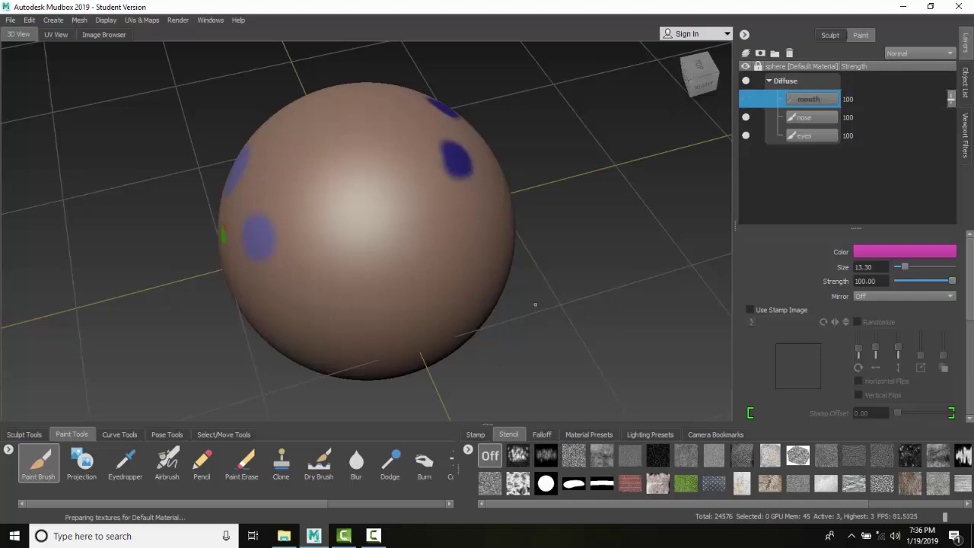
{"action": "mouse_move", "coordinate": [536, 304]}
{"action": "left_mouse_down", "text": "alt"}
{"action": "mouse_move", "coordinate": [460, 307]}
{"action": "mouse_move", "coordinate": [632, 302]}
{"action": "left_mouse_up", "text": "alt"}
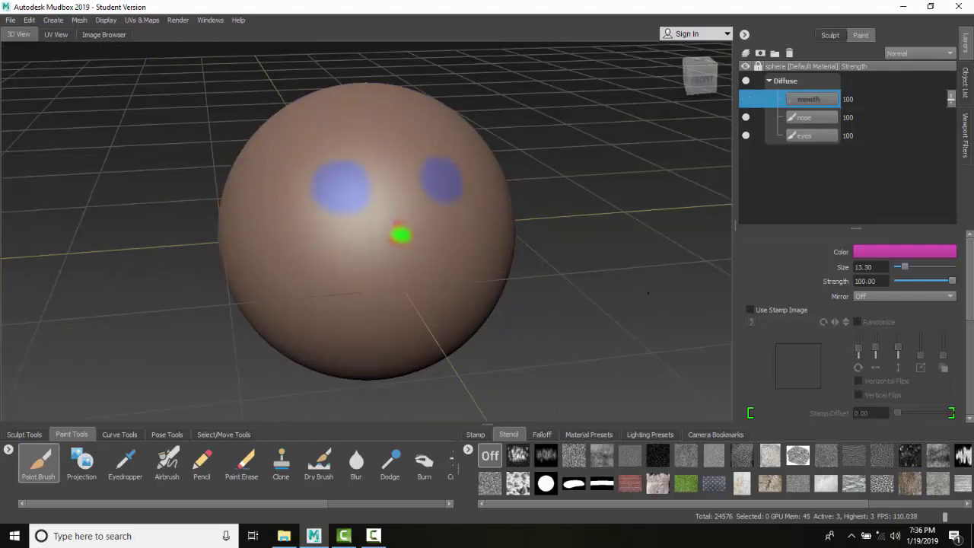